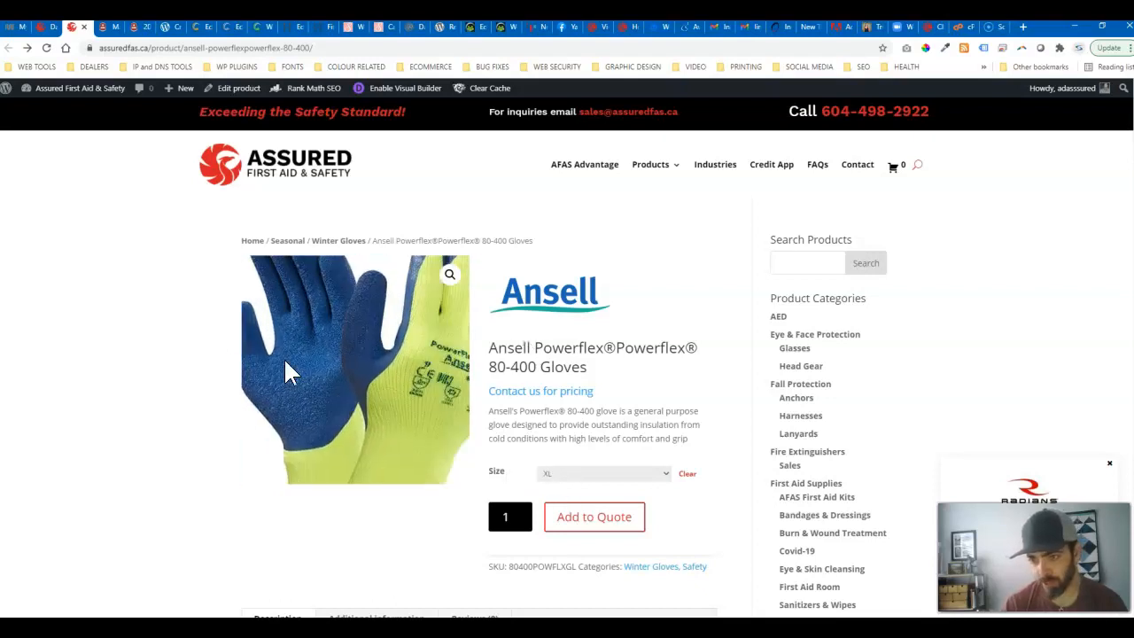
Choose size M for the Ansell Powerflex 80-400 gloves and add them to the quote.
{"action": "left_click", "coordinate": [568, 476]}
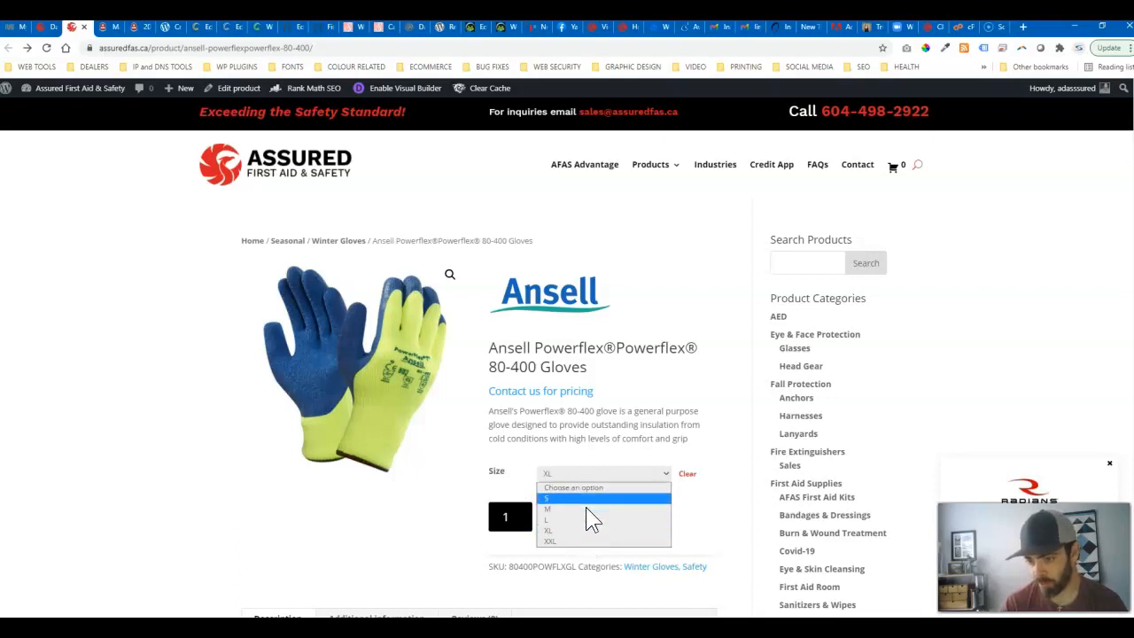
{"action": "left_click", "coordinate": [516, 493]}
{"action": "left_click", "coordinate": [549, 478]}
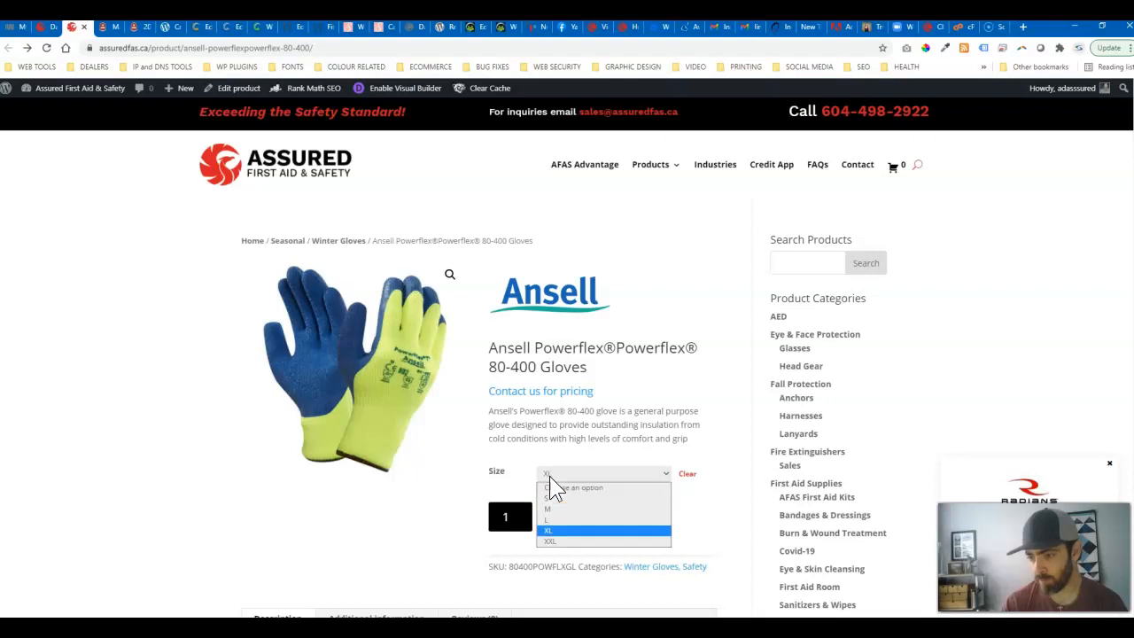
{"action": "left_click", "coordinate": [556, 511]}
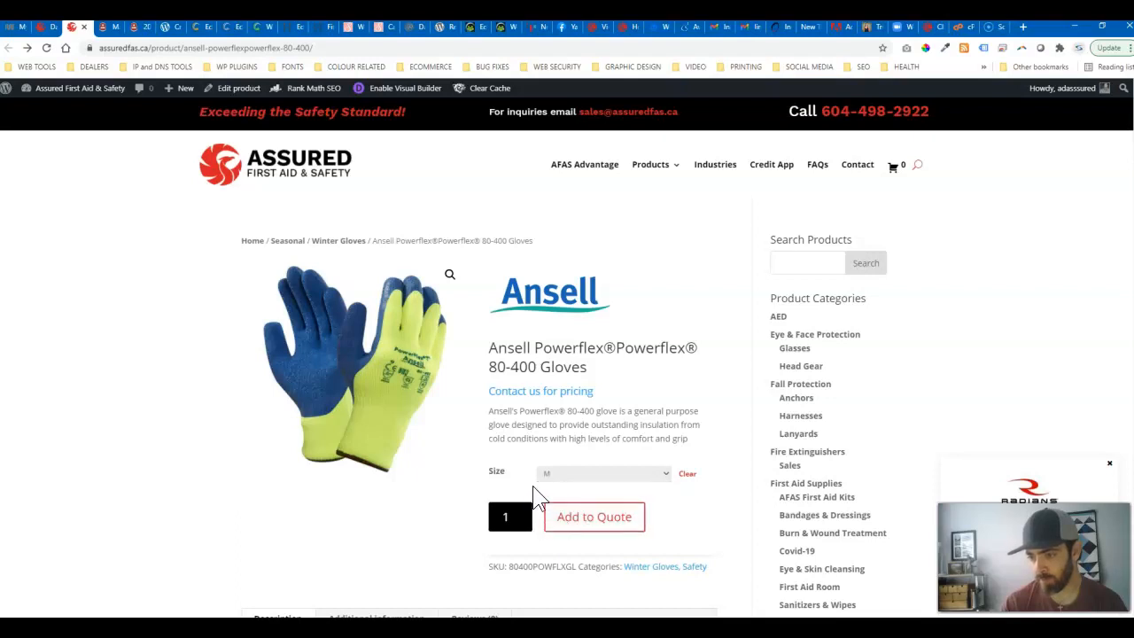
{"action": "left_click", "coordinate": [580, 525]}
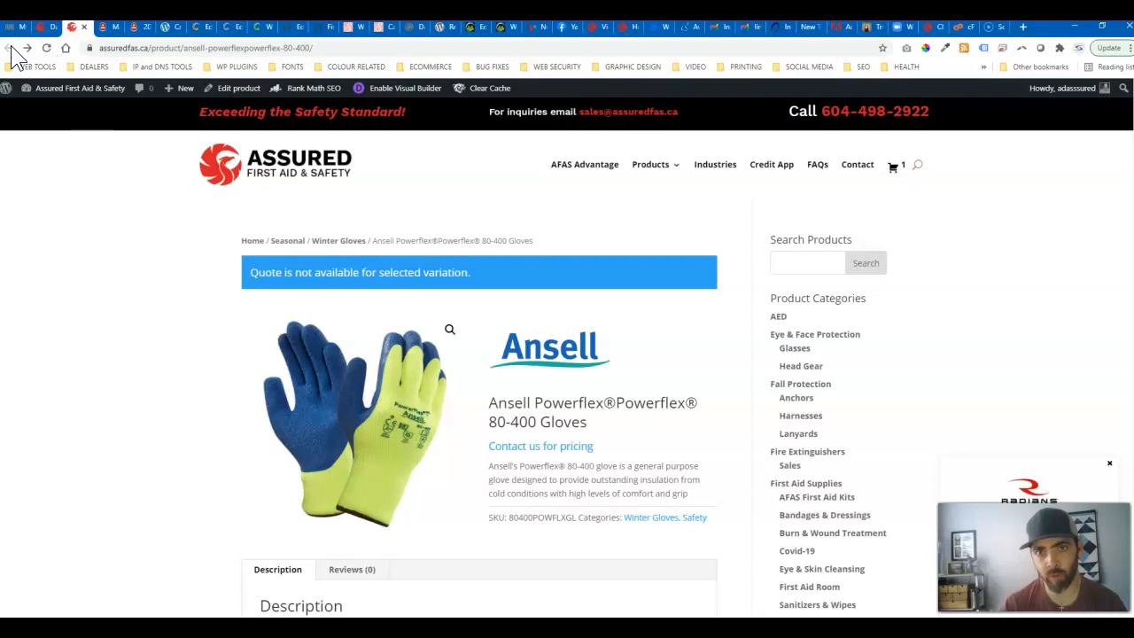
Close the glove product page and the Total School theme page, and open the list of all products in the WordPress admin.
{"action": "left_click", "coordinate": [84, 27]}
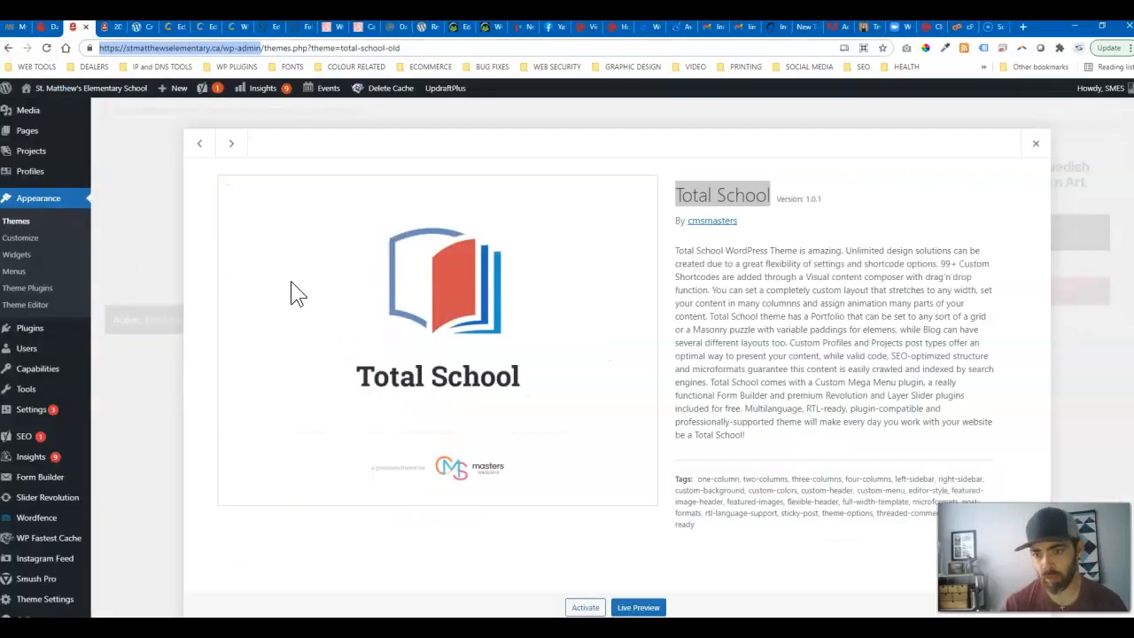
{"action": "left_click", "coordinate": [85, 27]}
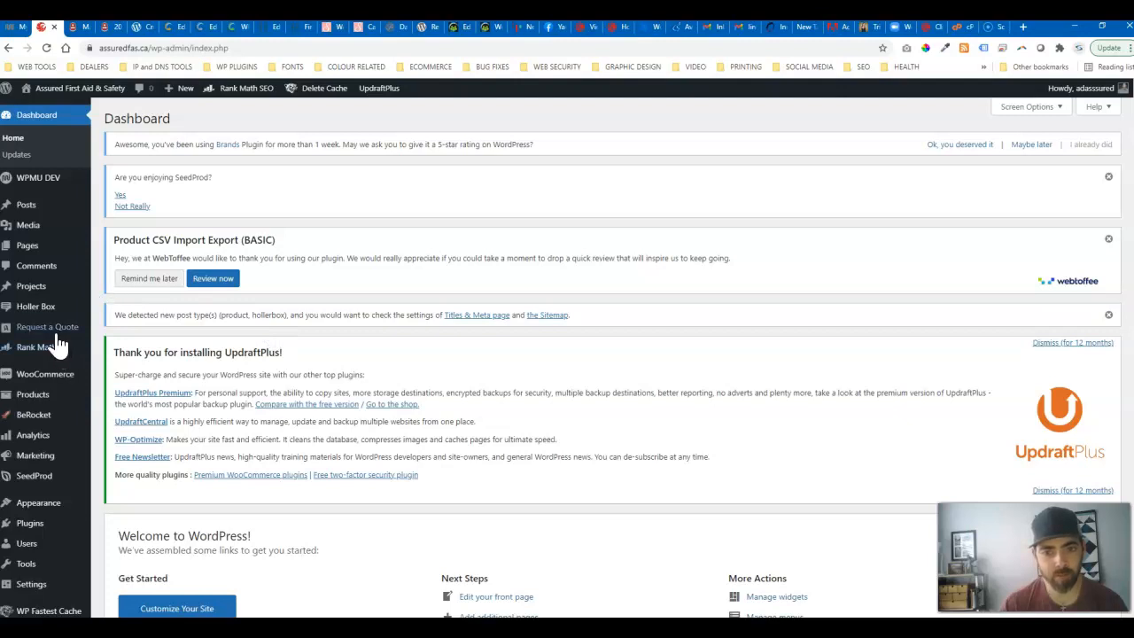
{"action": "mouse_move", "coordinate": [44, 401]}
{"action": "left_click", "coordinate": [112, 399]}
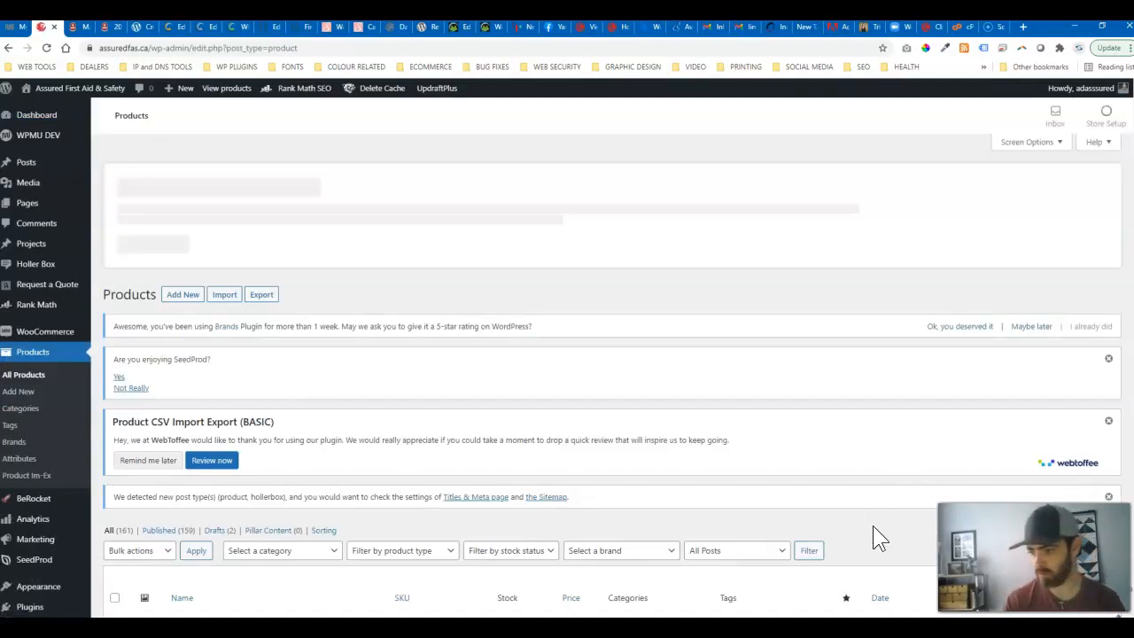
Search the products for 80-400 and open the Ansell Powerflex 80-400 Gloves for editing.
{"action": "scroll", "coordinate": [917, 497], "scroll_direction": "down", "scroll_amount": 2}
{"action": "left_click", "coordinate": [972, 227]}
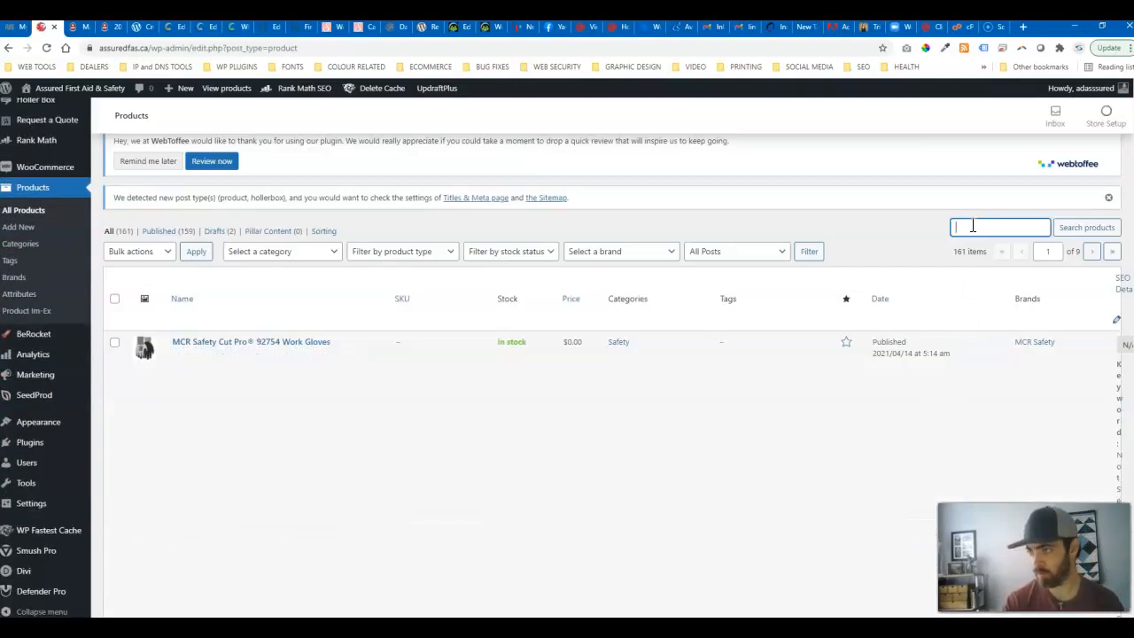
{"action": "type", "text": "80-400"}
{"action": "left_click", "coordinate": [1085, 227]}
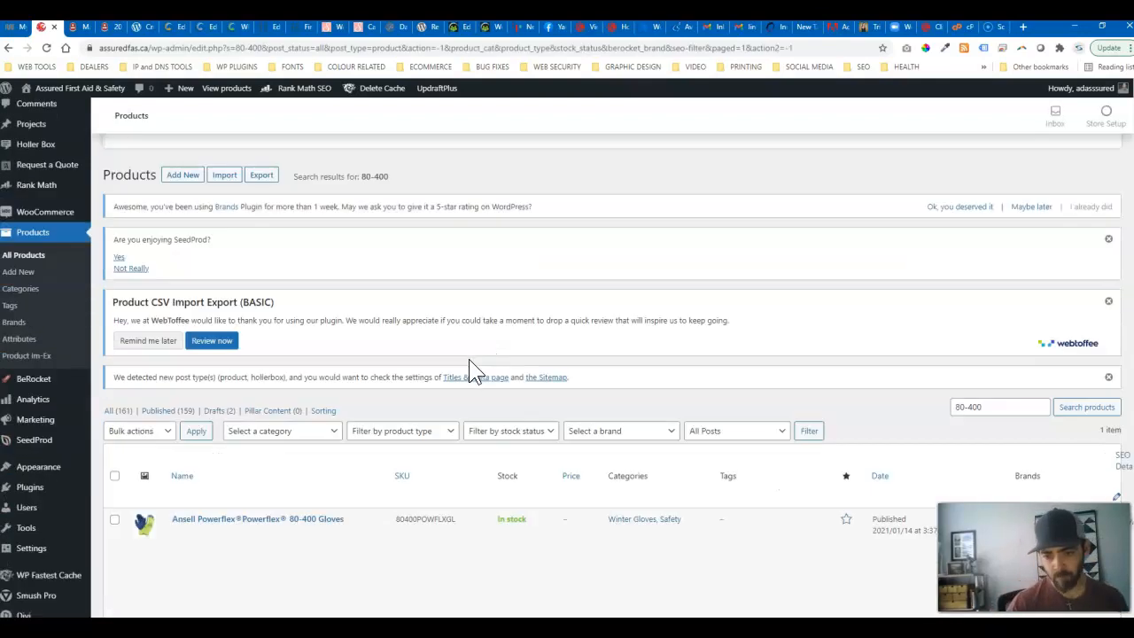
{"action": "scroll", "coordinate": [236, 476], "scroll_direction": "down", "scroll_amount": 3}
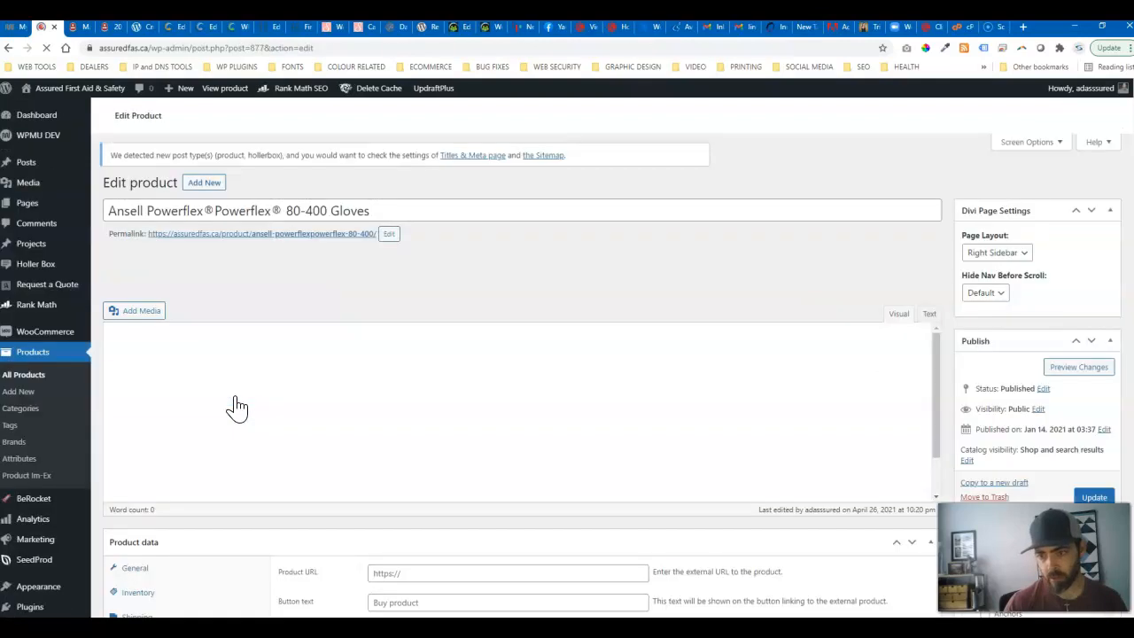
Change the gloves' product type to Variable product in the product data.
{"action": "scroll", "coordinate": [266, 378], "scroll_direction": "down", "scroll_amount": 10}
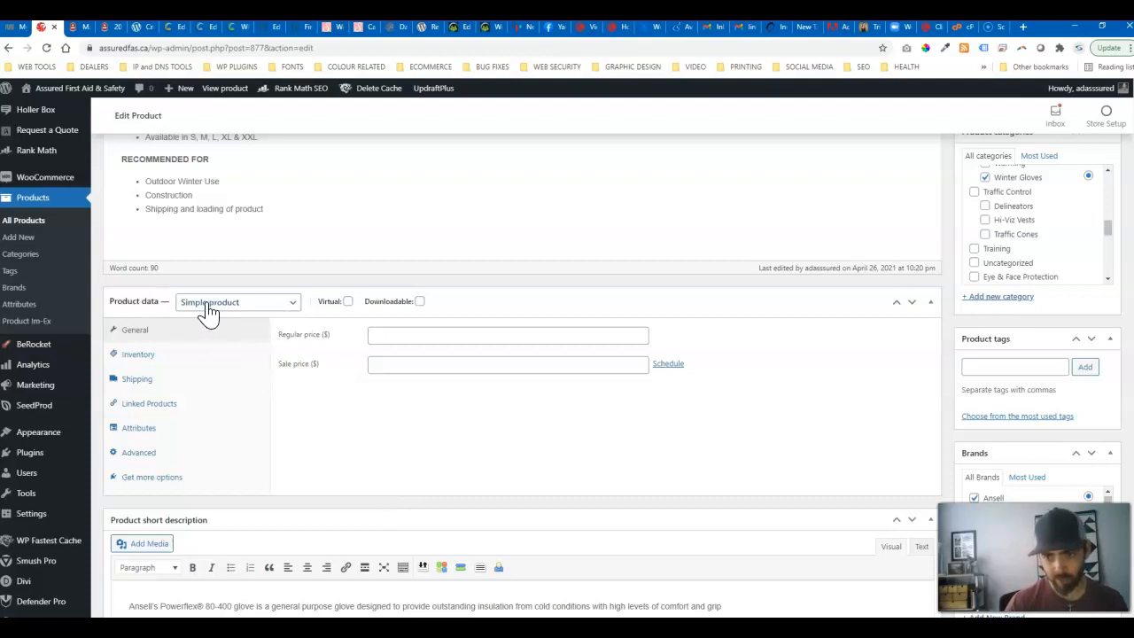
{"action": "left_click", "coordinate": [271, 306]}
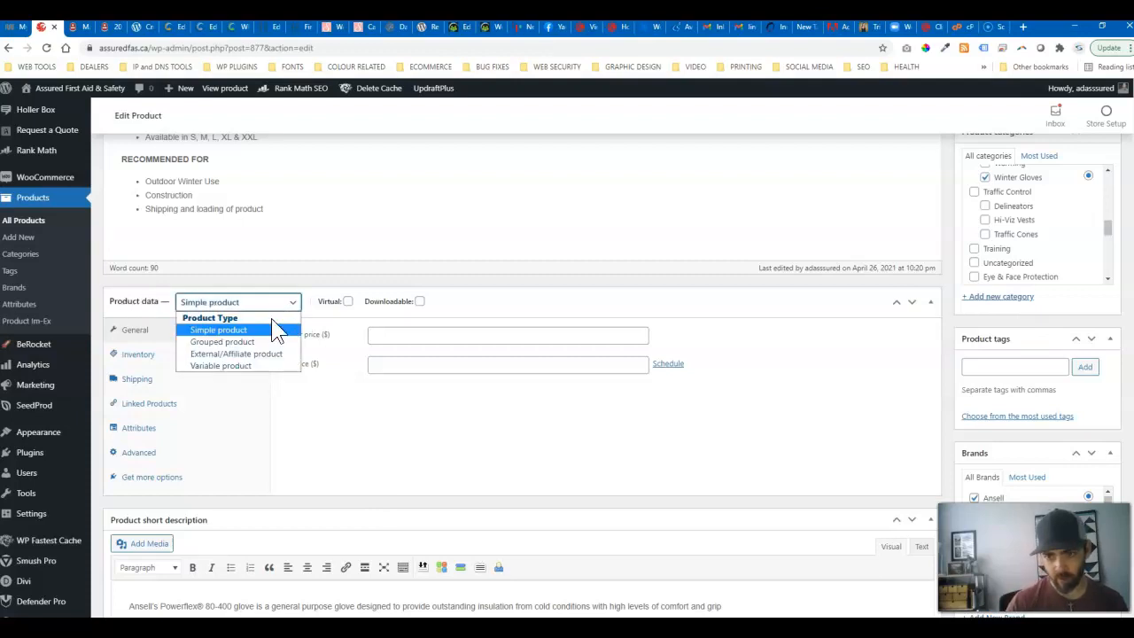
{"action": "left_click", "coordinate": [255, 365]}
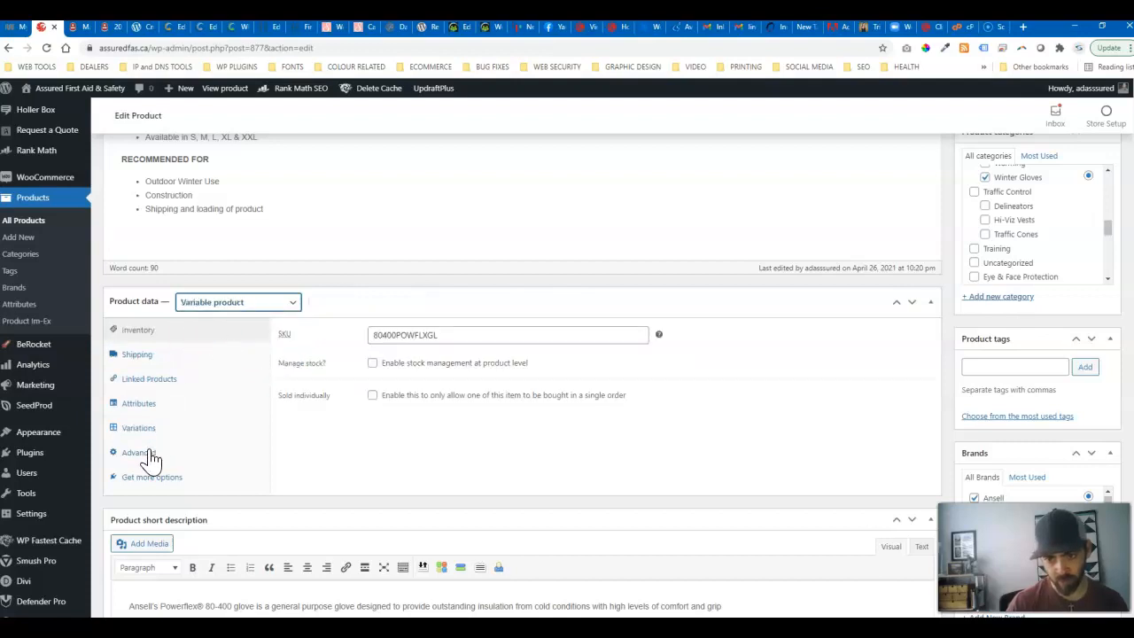
Compare the product data sections of Simple product and Variable product, ending on Variable product.
{"action": "left_click", "coordinate": [236, 307]}
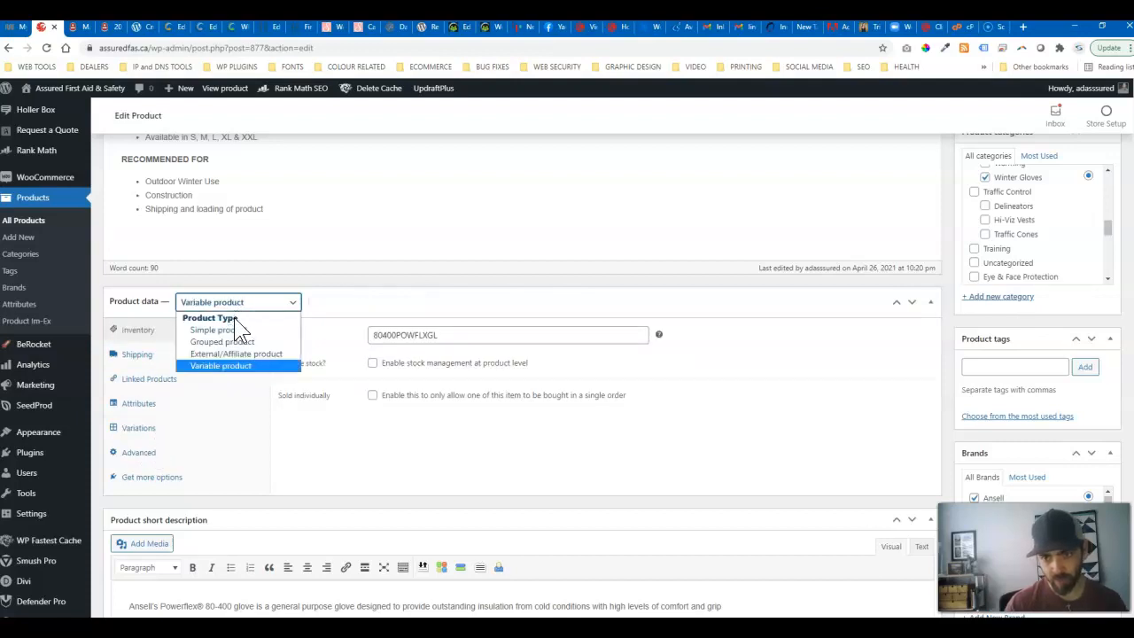
{"action": "left_click", "coordinate": [239, 330]}
{"action": "left_click", "coordinate": [242, 305]}
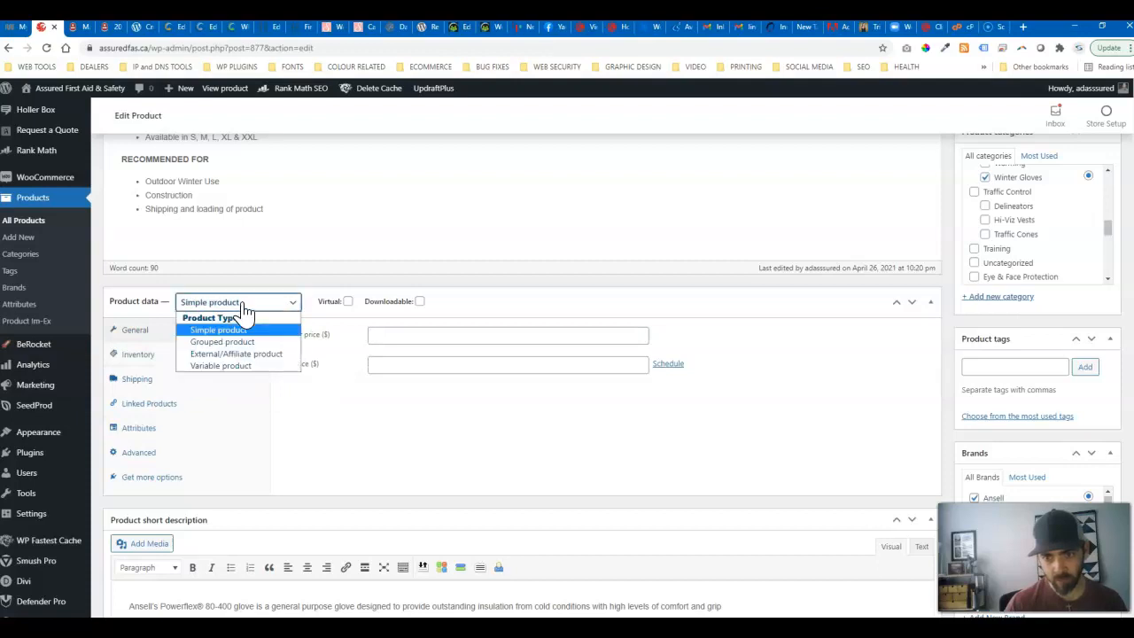
{"action": "left_click", "coordinate": [244, 365]}
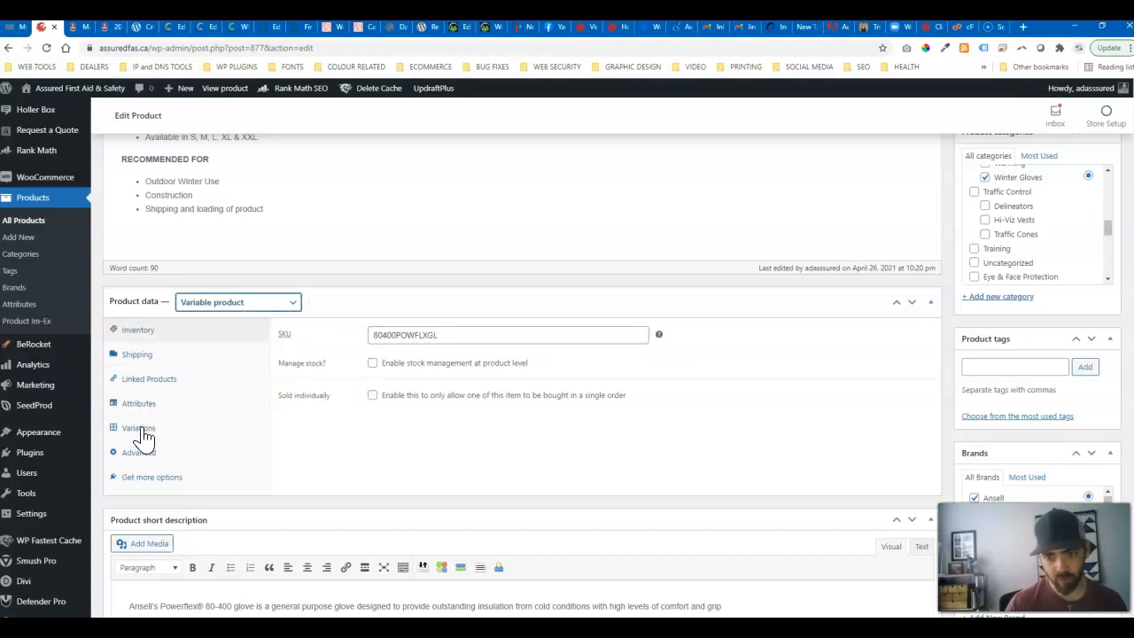
{"action": "left_click", "coordinate": [204, 306]}
{"action": "left_click", "coordinate": [207, 330]}
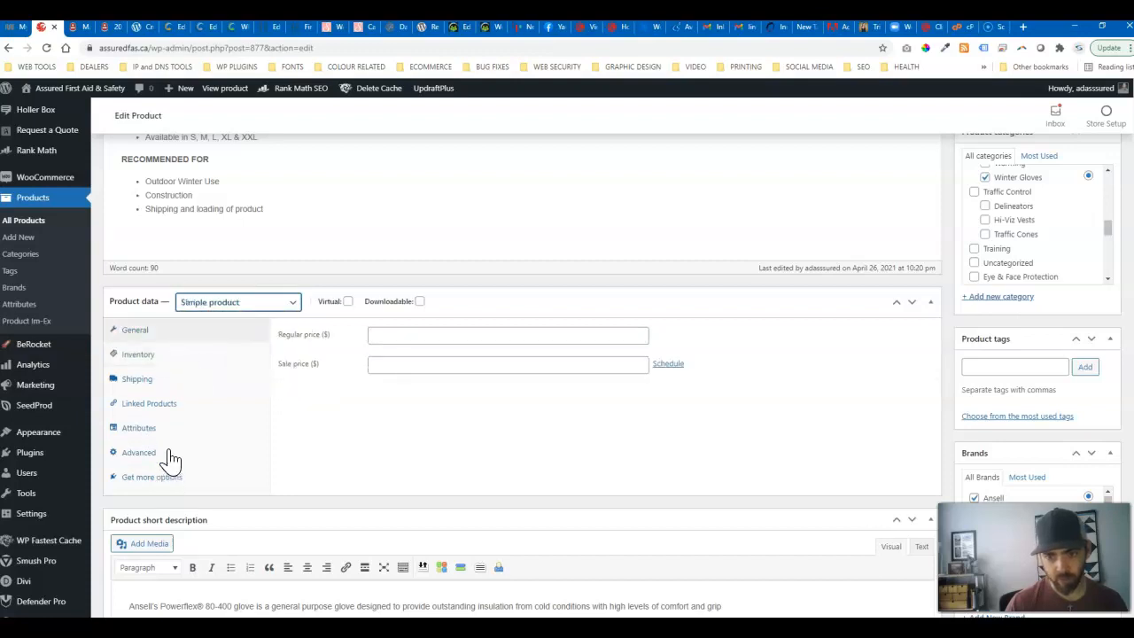
{"action": "left_click", "coordinate": [261, 306]}
{"action": "left_click", "coordinate": [241, 365]}
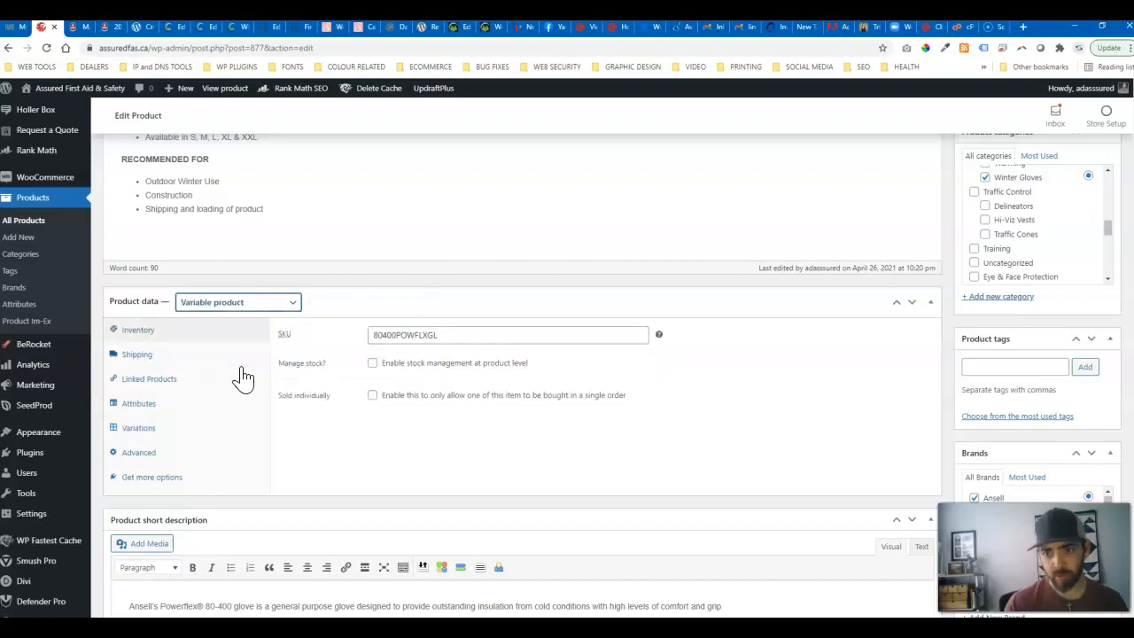
Add a custom product attribute named Size to the gloves.
{"action": "left_click", "coordinate": [149, 409]}
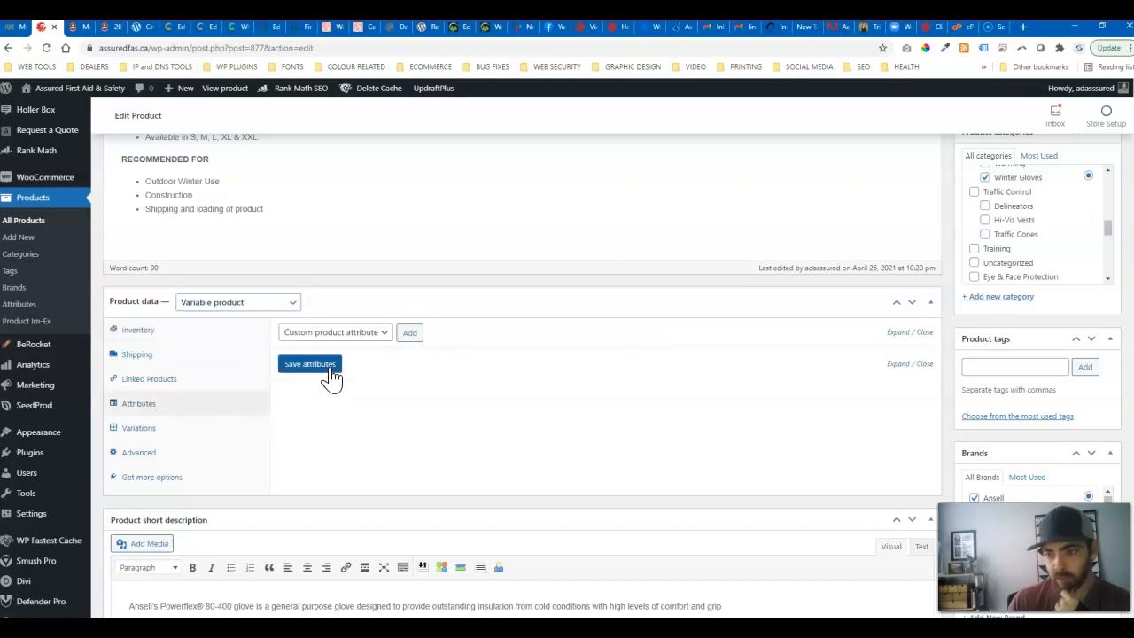
{"action": "left_click", "coordinate": [383, 335]}
{"action": "left_click", "coordinate": [444, 333]}
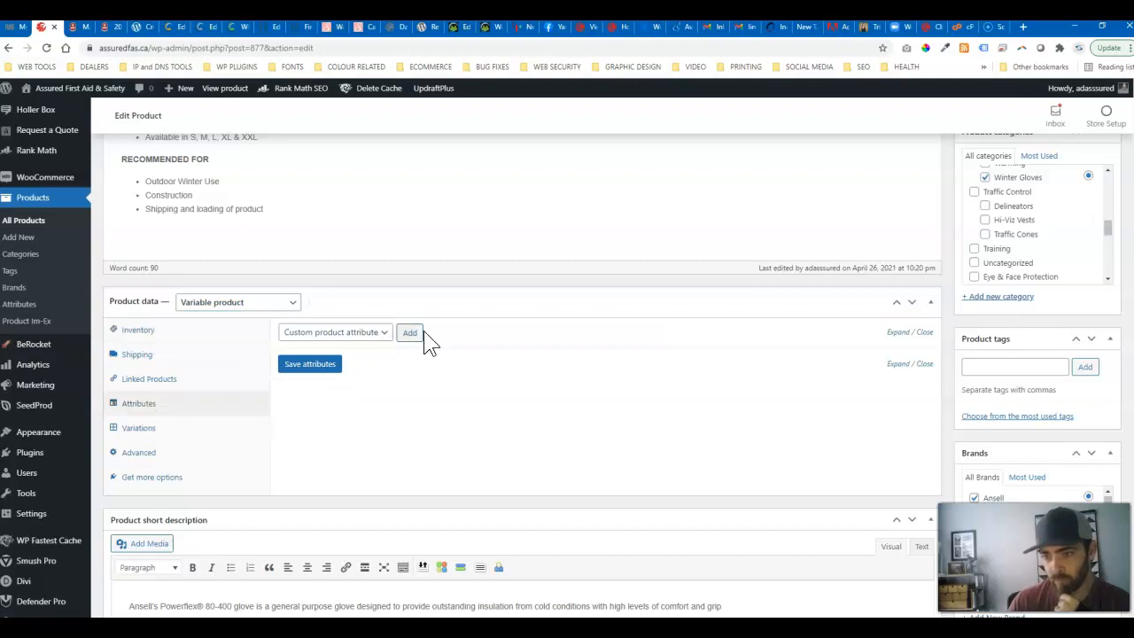
{"action": "left_click", "coordinate": [412, 335]}
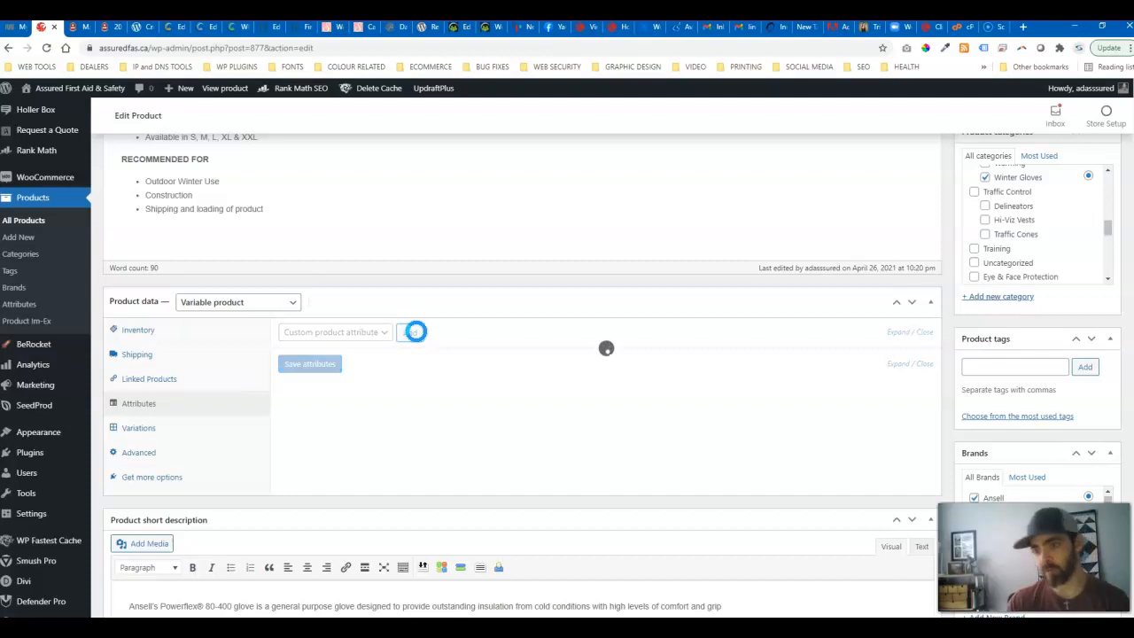
{"action": "left_click", "coordinate": [305, 407]}
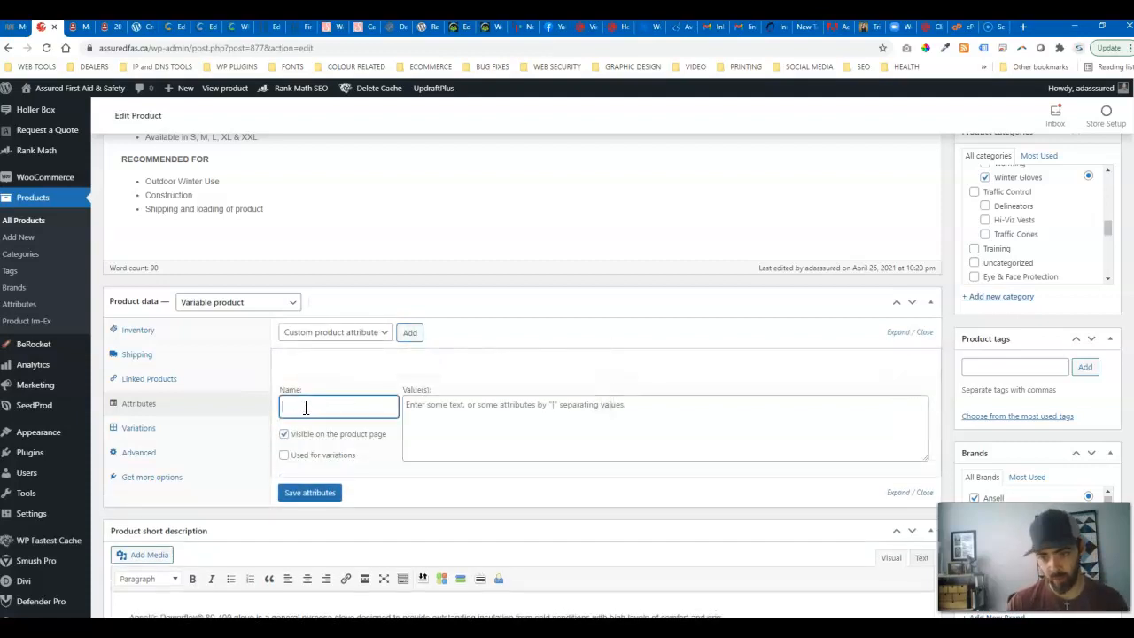
{"action": "type", "text": "Size"}
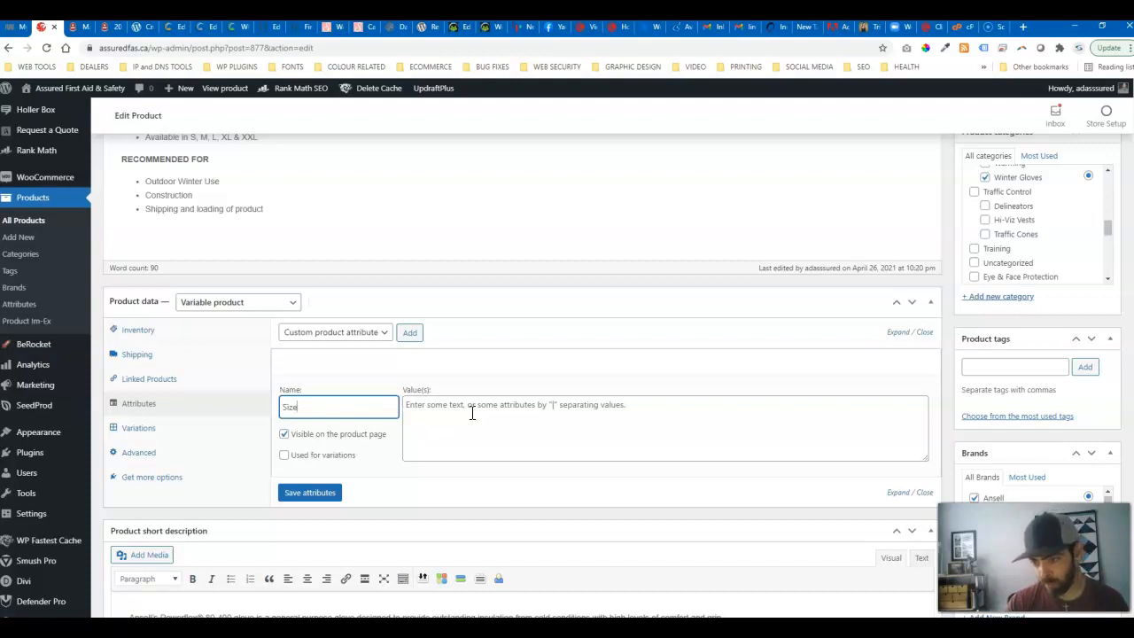
Give the Size attribute the values S | M | L | XL | XXL, enable it for variations and save the attributes.
{"action": "left_click", "coordinate": [422, 404]}
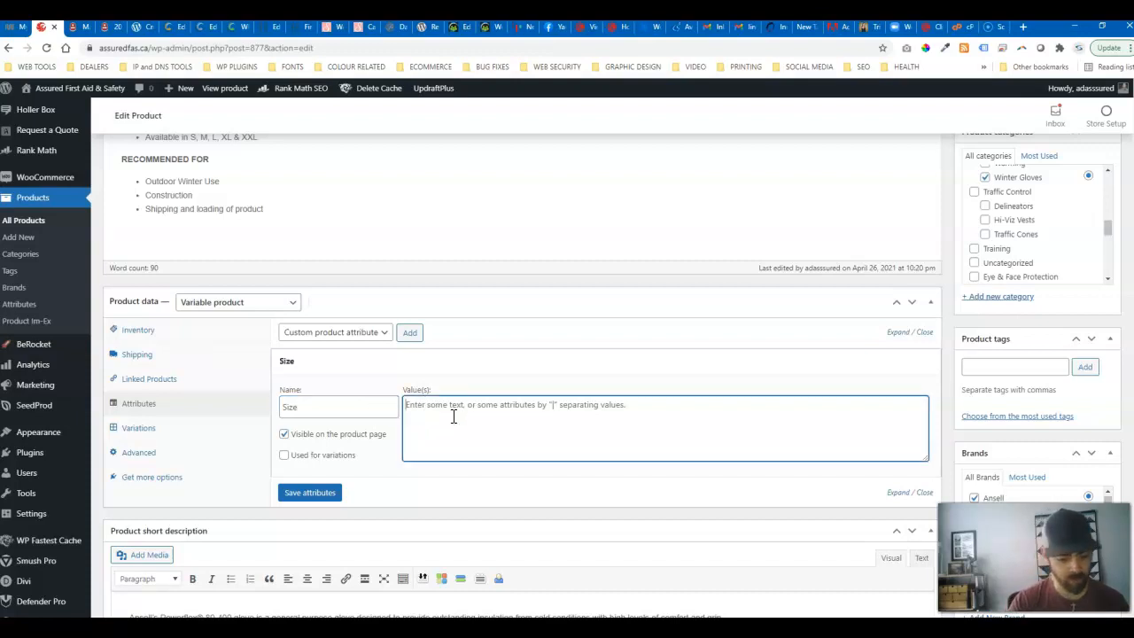
{"action": "type", "text": "S"}
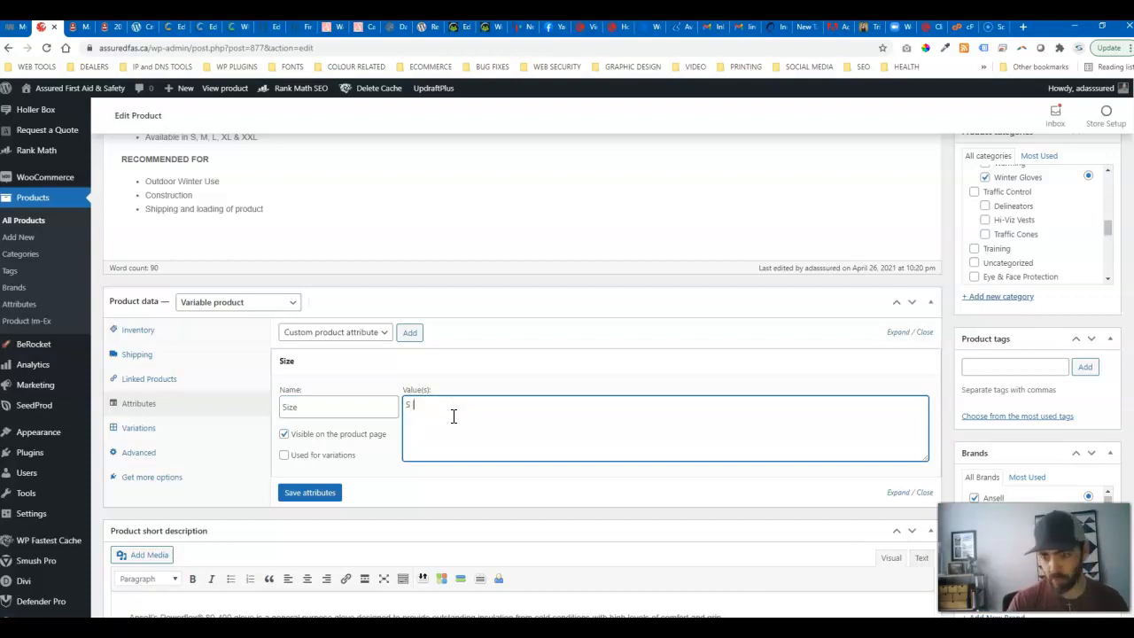
{"action": "type", "text": " | M | L"}
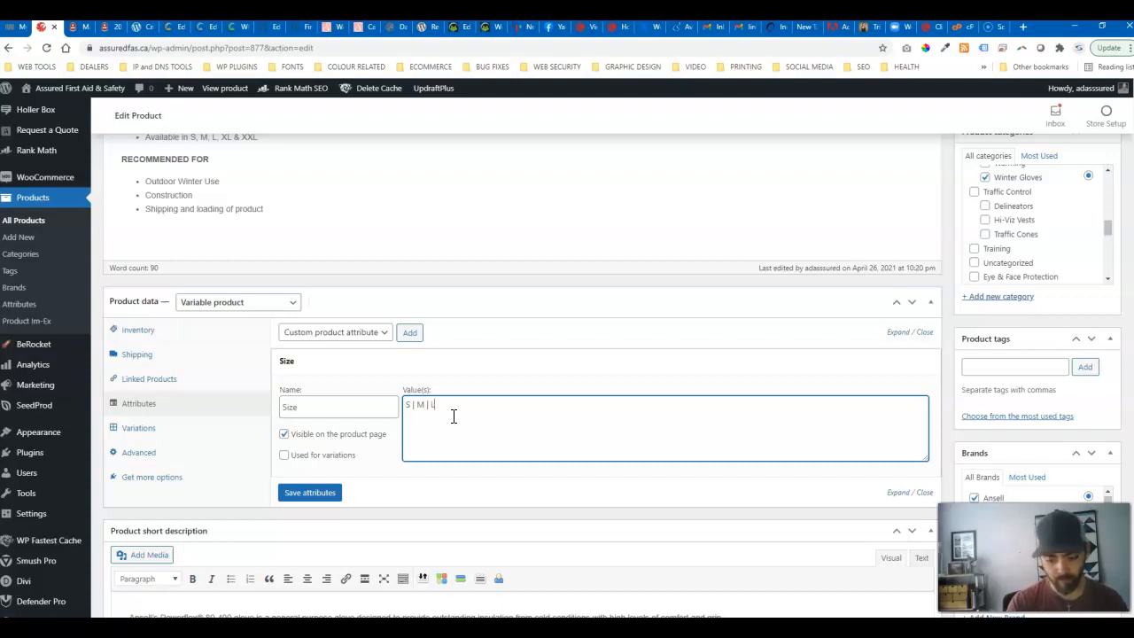
{"action": "type", "text": " | XL"}
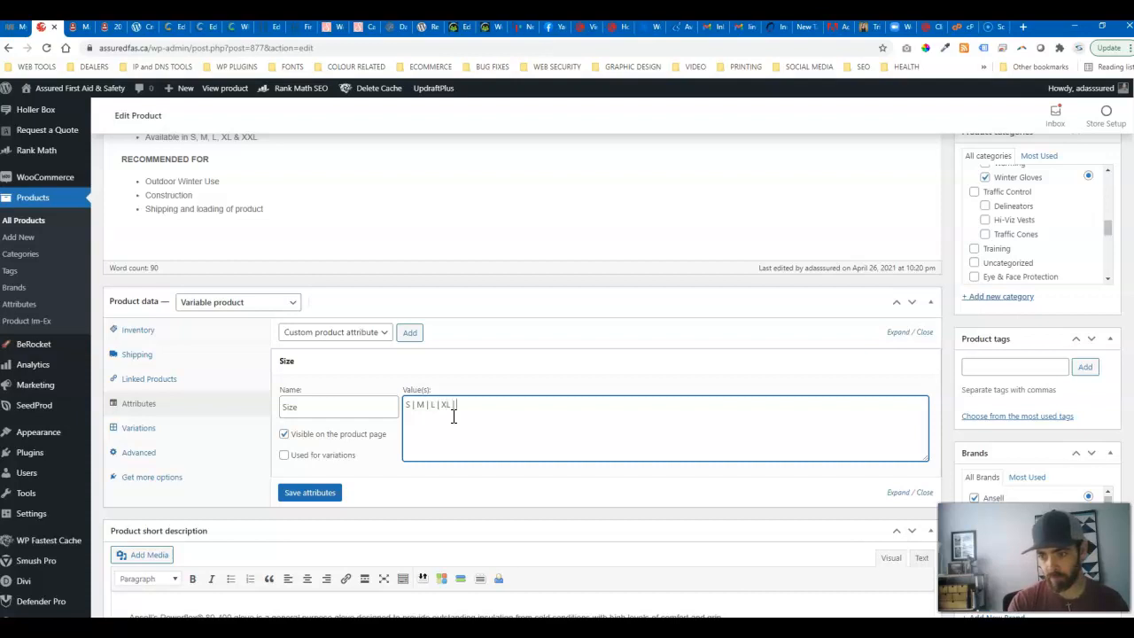
{"action": "type", "text": " | XXL"}
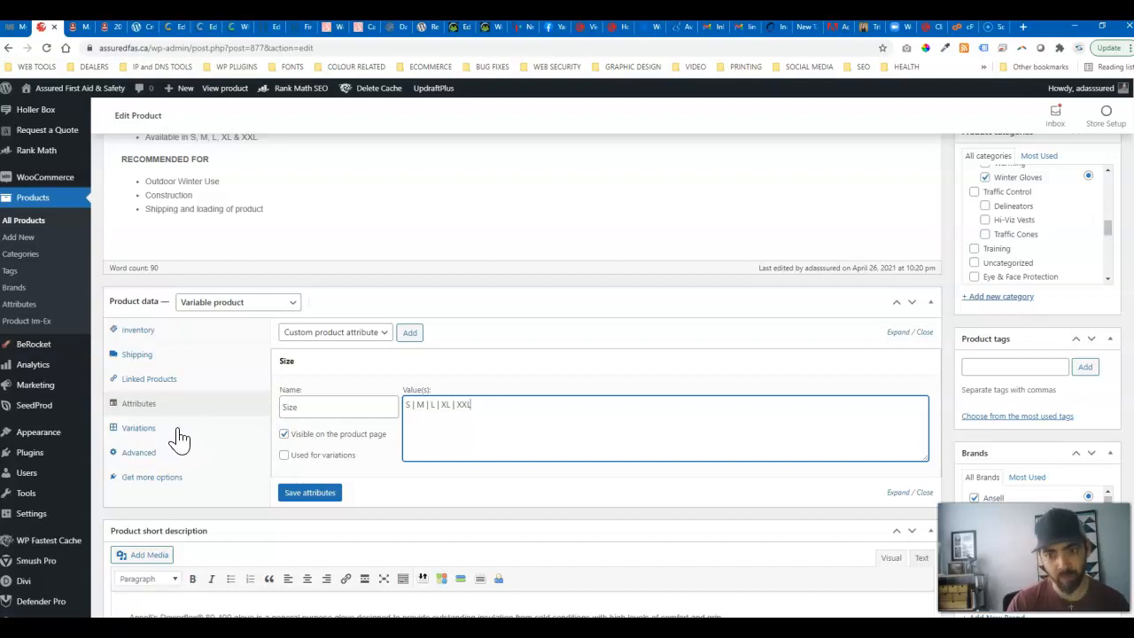
{"action": "left_click", "coordinate": [283, 455]}
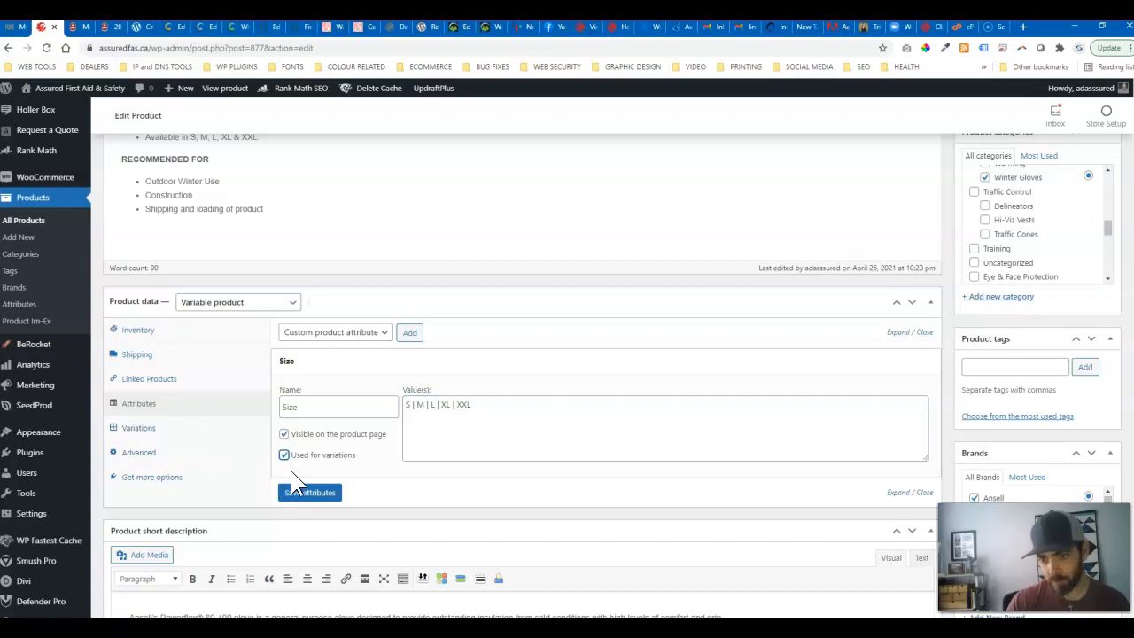
{"action": "left_click", "coordinate": [307, 502]}
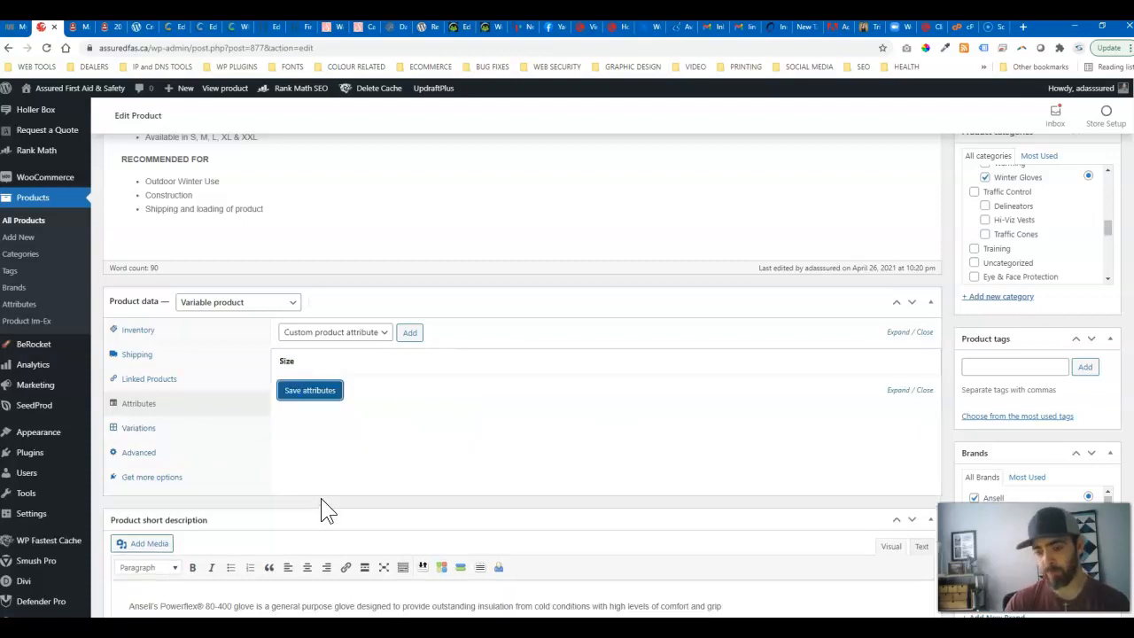
Create variations of the gloves from all attributes and confirm linking every combination.
{"action": "left_click", "coordinate": [141, 429]}
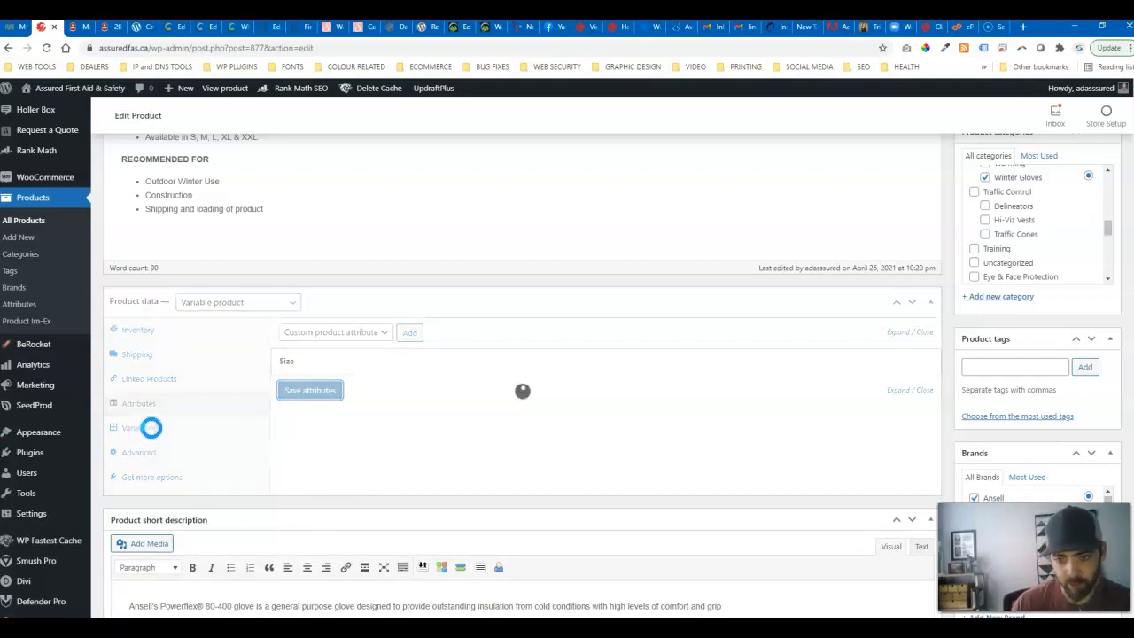
{"action": "left_click", "coordinate": [151, 428]}
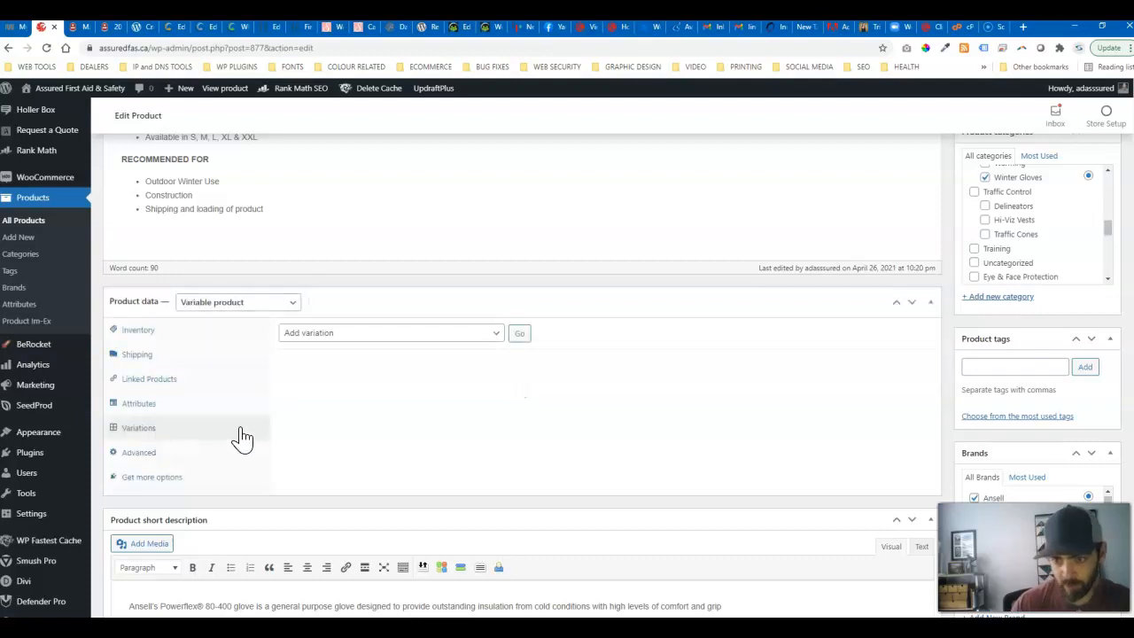
{"action": "left_click", "coordinate": [490, 339]}
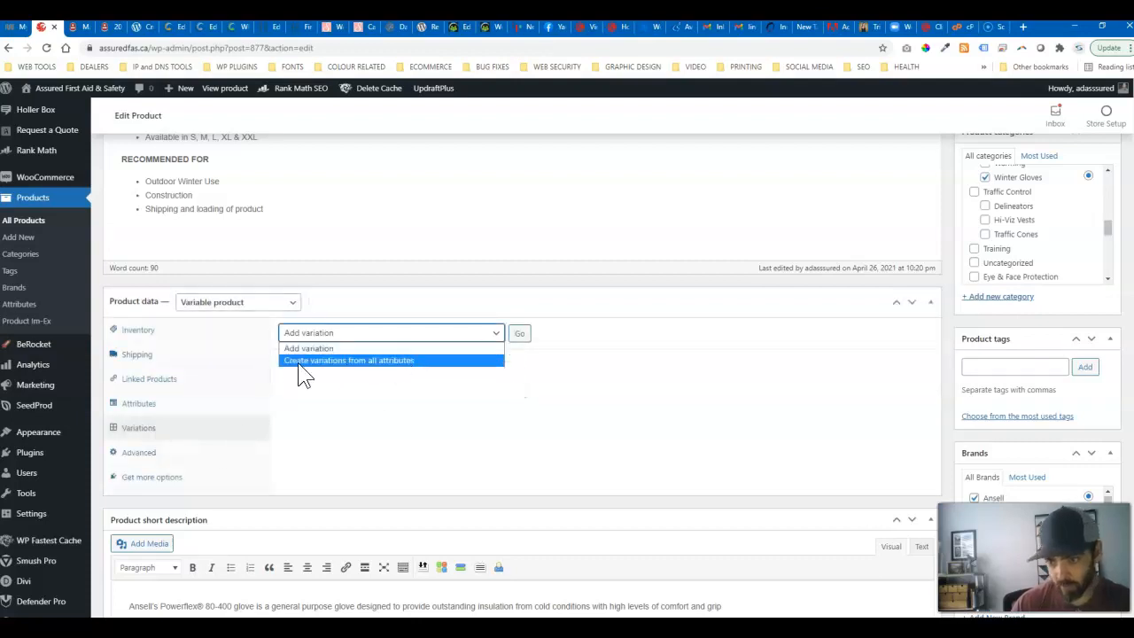
{"action": "left_click", "coordinate": [374, 360]}
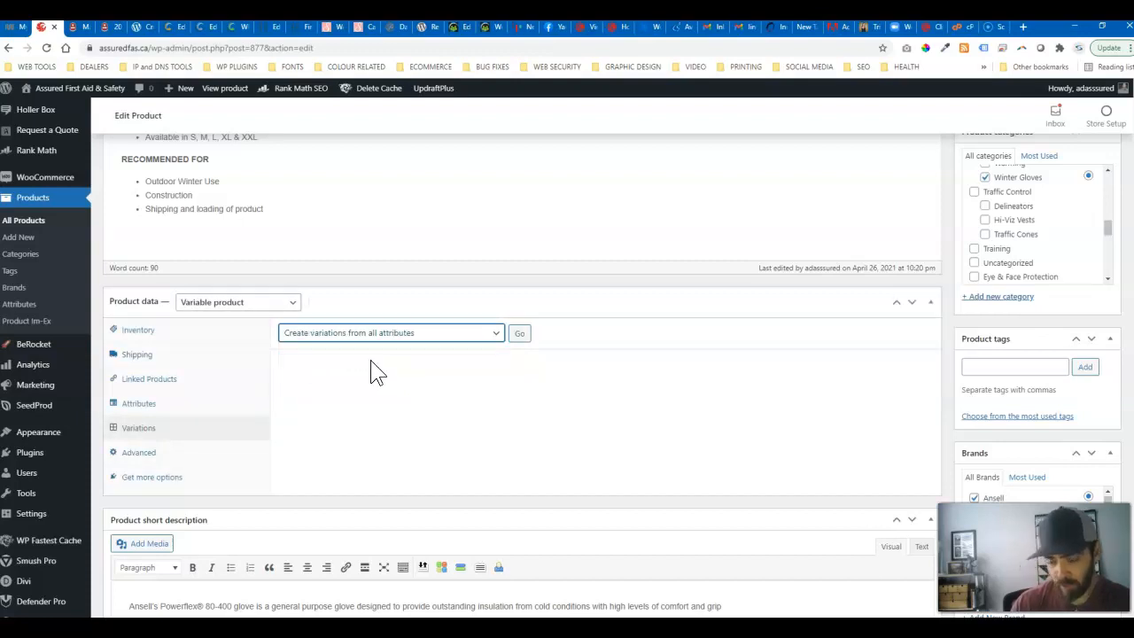
{"action": "left_click", "coordinate": [391, 332]}
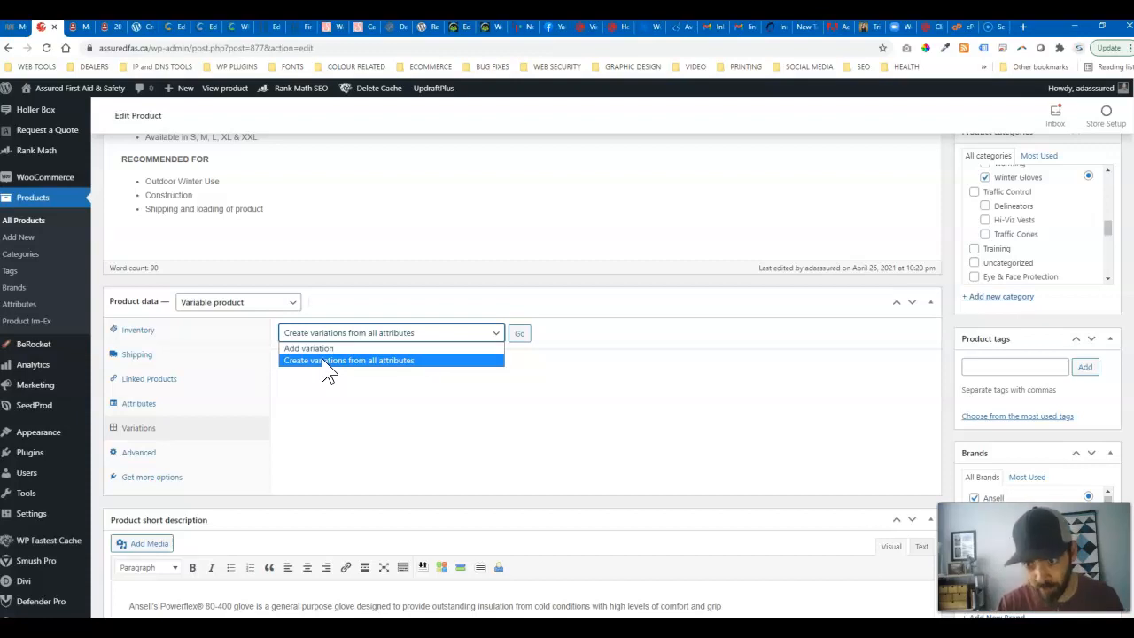
{"action": "left_click", "coordinate": [322, 361]}
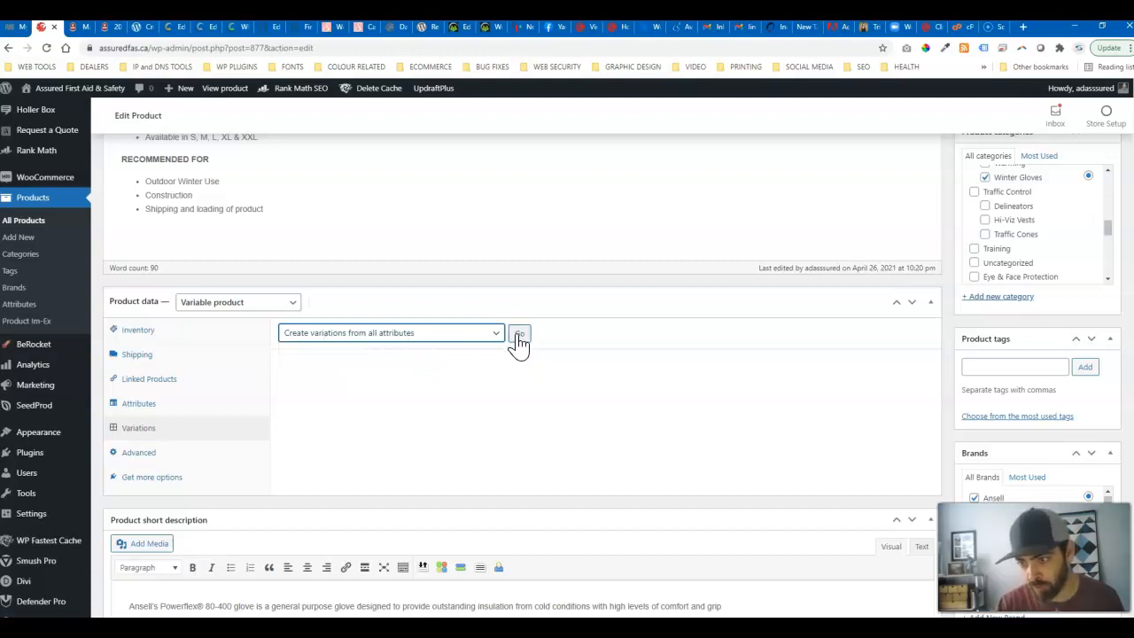
{"action": "left_click", "coordinate": [519, 335]}
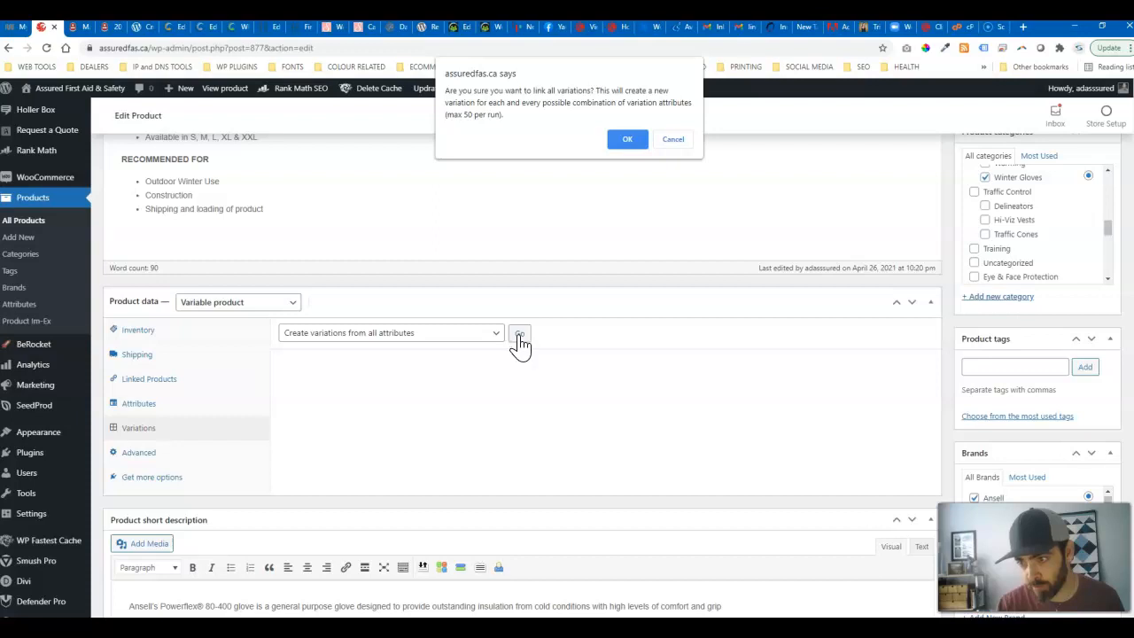
{"action": "left_click", "coordinate": [626, 140]}
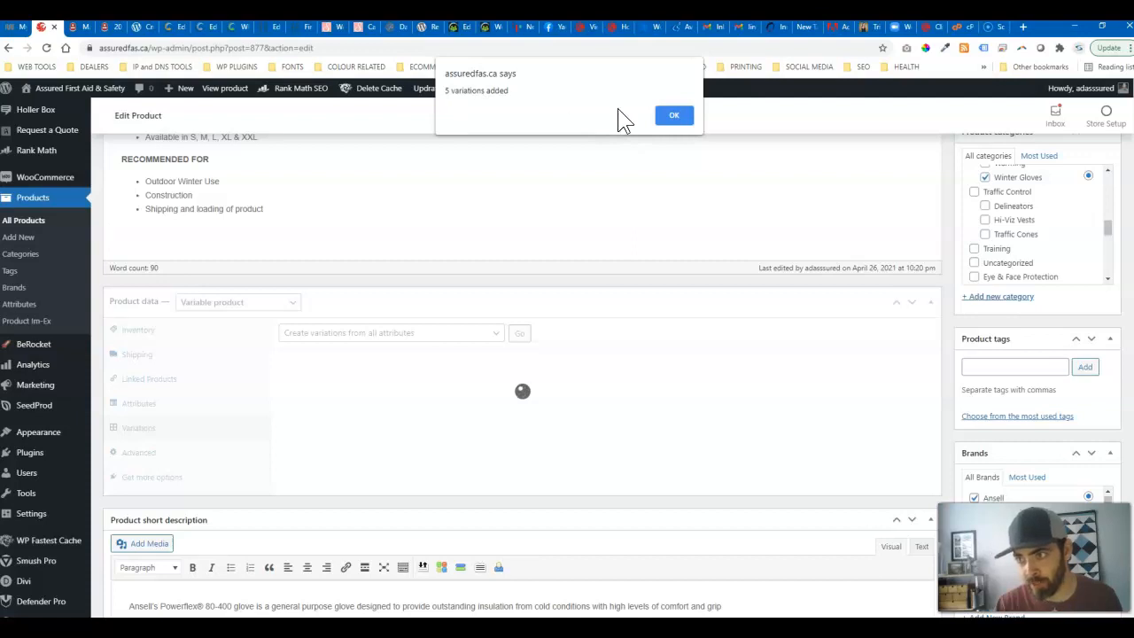
{"action": "left_click", "coordinate": [666, 116]}
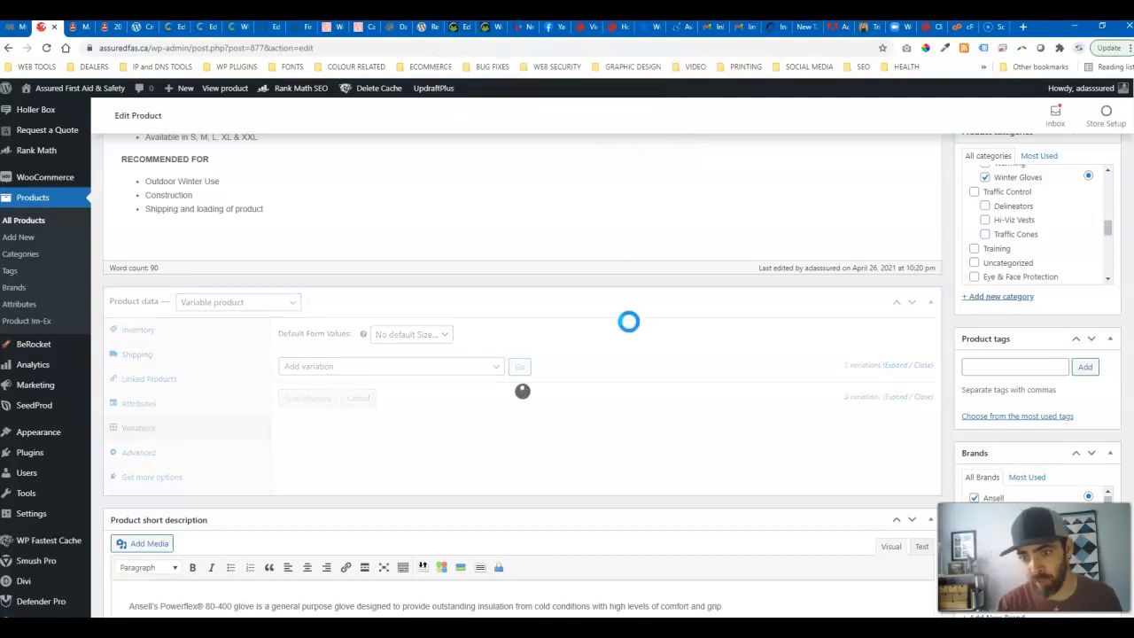
Set the regular price of the S variation to 0.
{"action": "scroll", "coordinate": [625, 429], "scroll_direction": "down", "scroll_amount": 1}
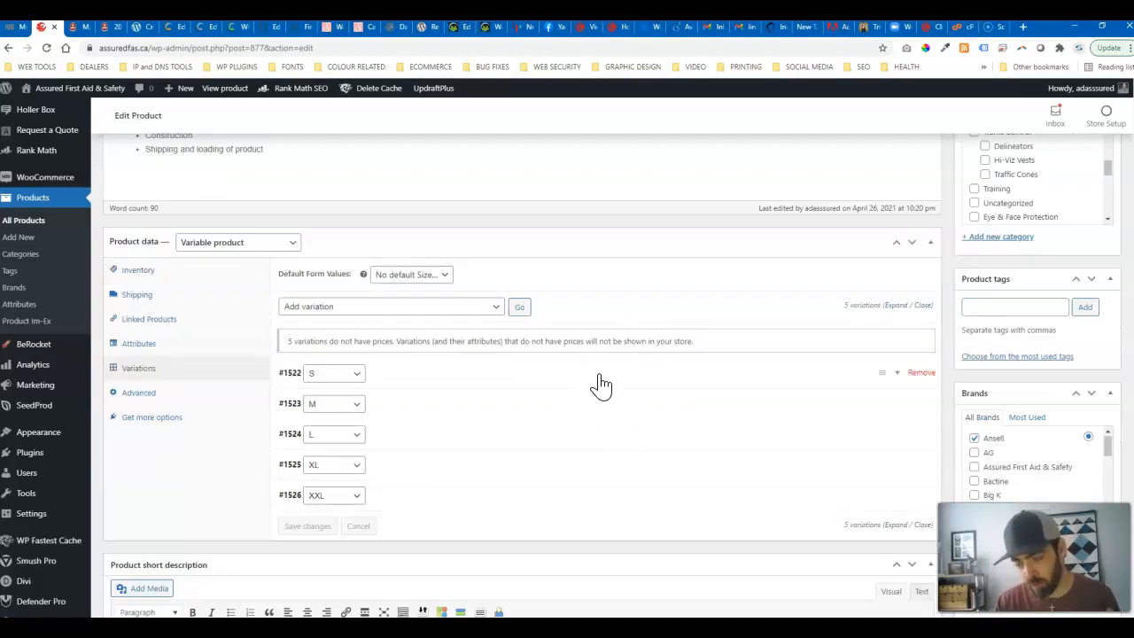
{"action": "left_click", "coordinate": [523, 379]}
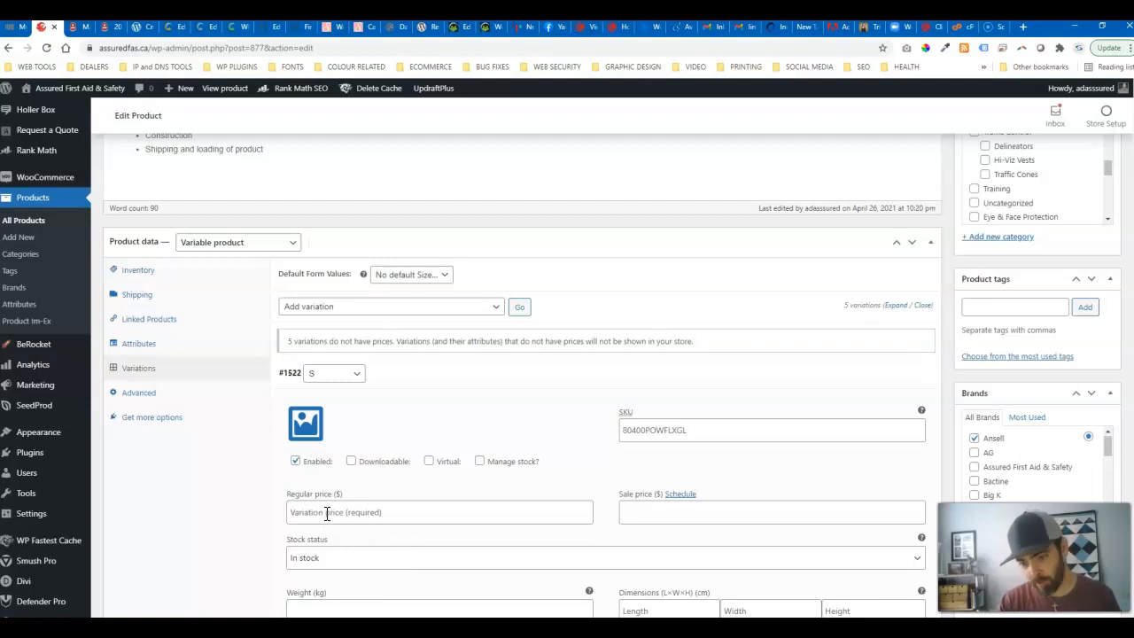
{"action": "scroll", "coordinate": [367, 541], "scroll_direction": "down", "scroll_amount": 1}
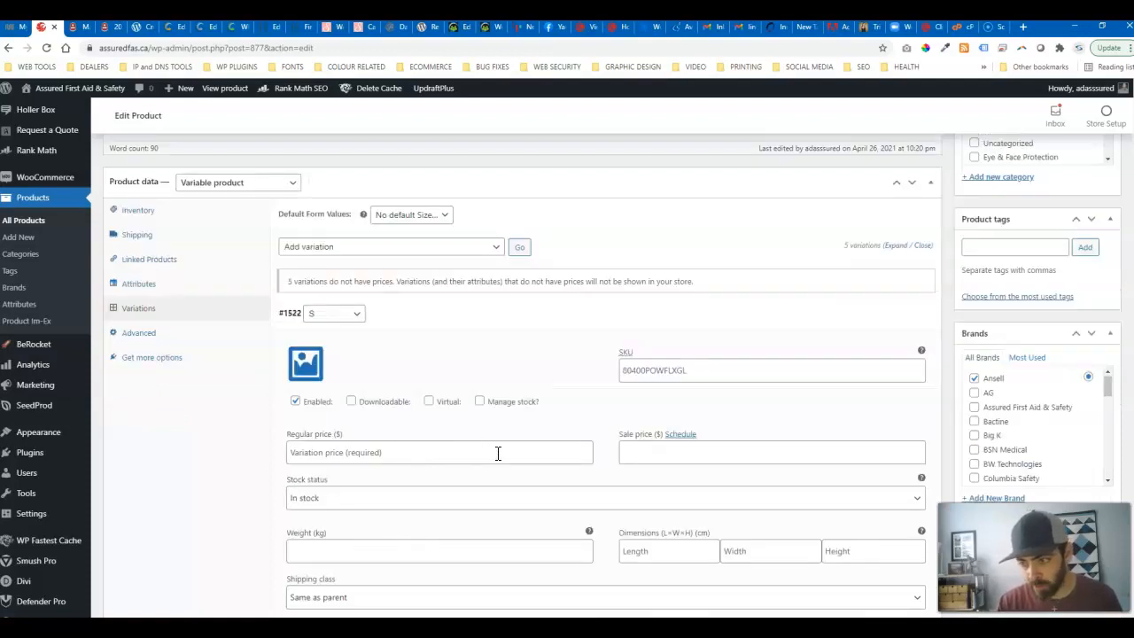
{"action": "scroll", "coordinate": [496, 476], "scroll_direction": "down", "scroll_amount": 1}
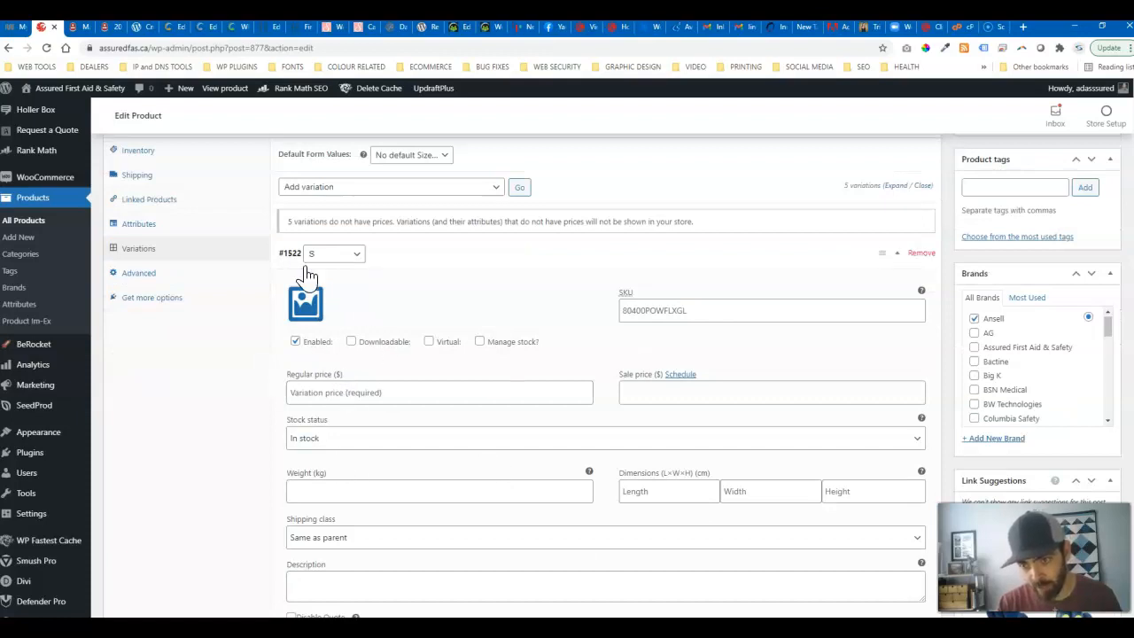
{"action": "left_click", "coordinate": [339, 393]}
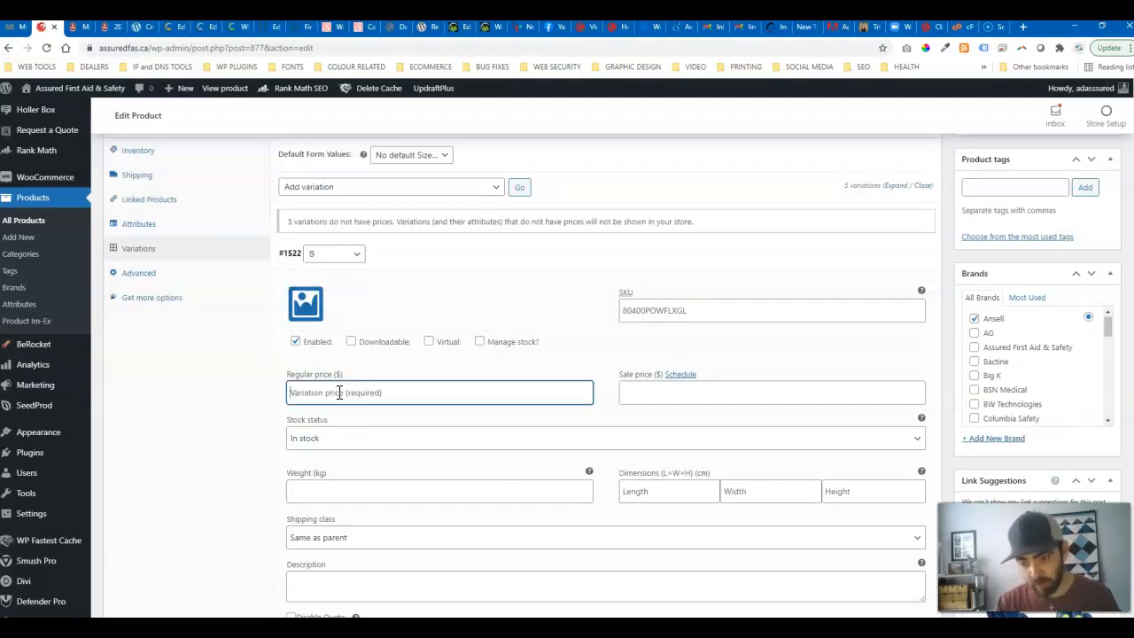
{"action": "type", "text": "0"}
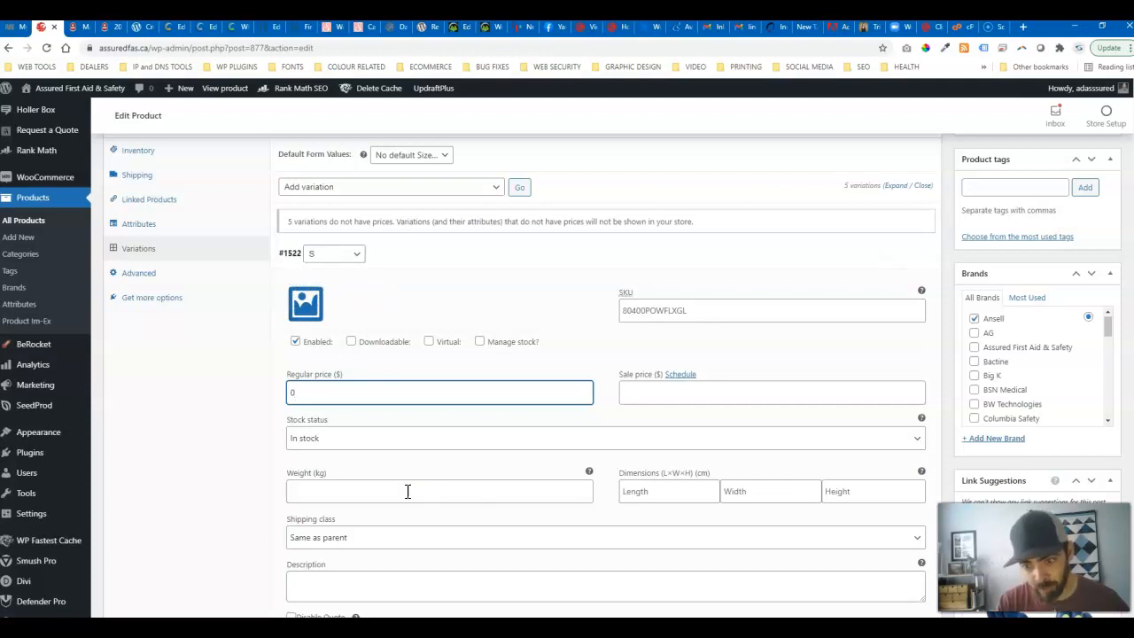
{"action": "scroll", "coordinate": [435, 481], "scroll_direction": "down", "scroll_amount": 1}
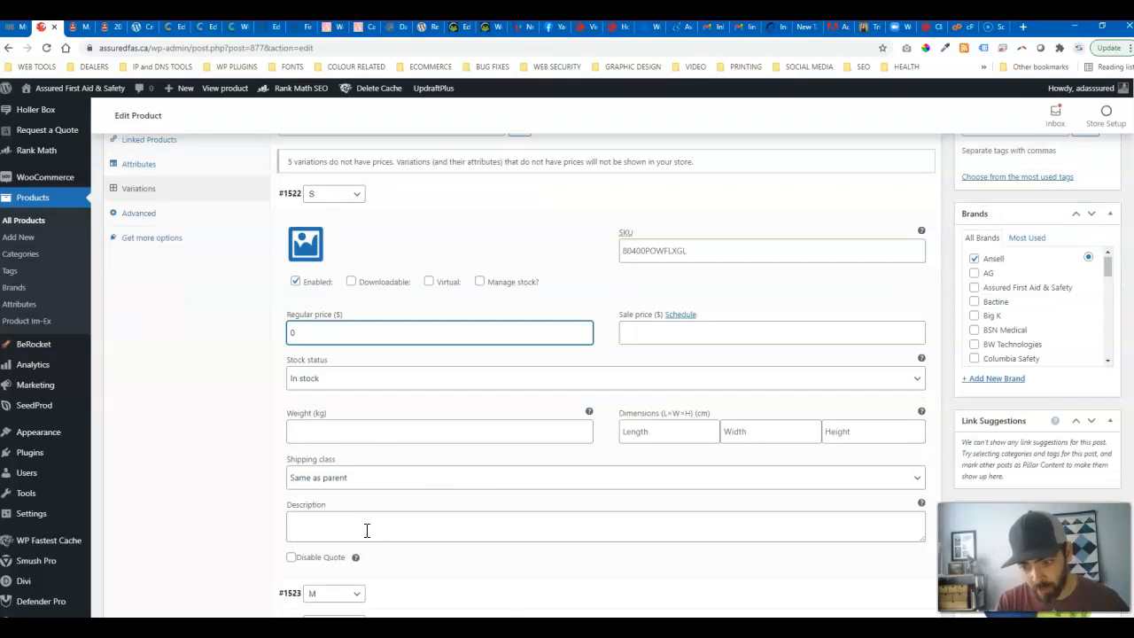
{"action": "scroll", "coordinate": [475, 522], "scroll_direction": "down", "scroll_amount": 1}
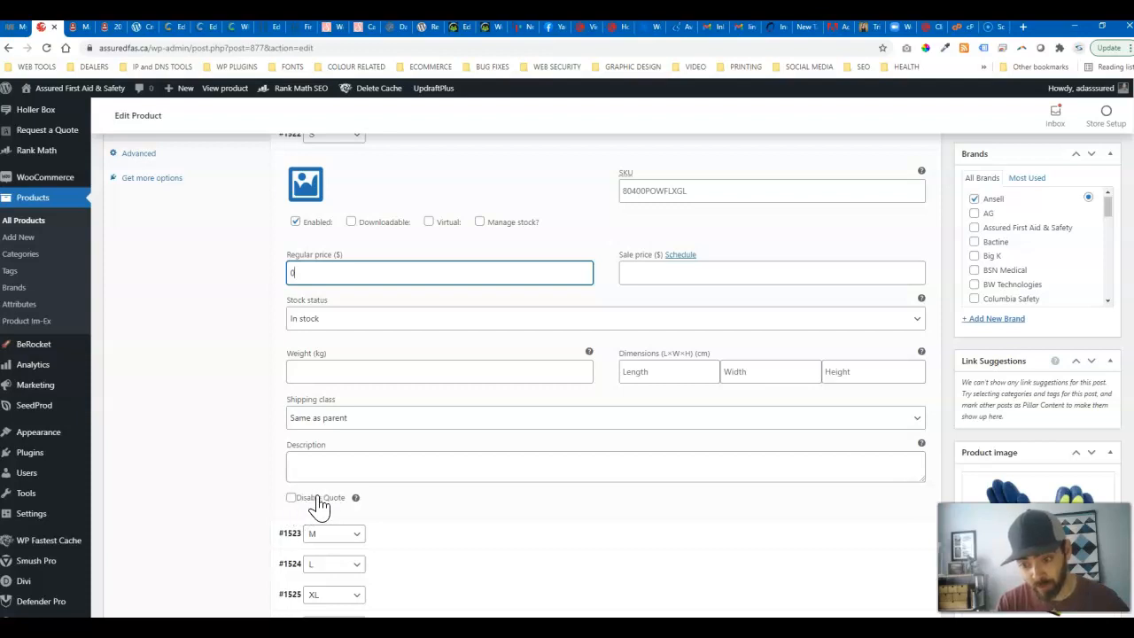
{"action": "scroll", "coordinate": [342, 523], "scroll_direction": "up", "scroll_amount": 1}
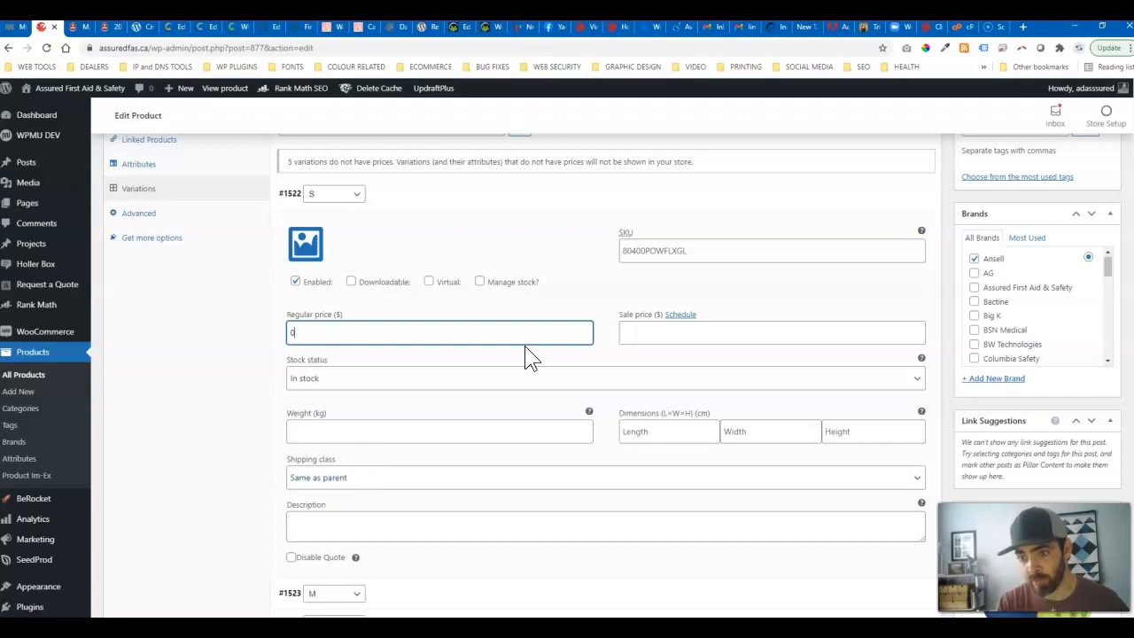
{"action": "left_click", "coordinate": [408, 202]}
Set the regular price of both the M and L variations to 0.
{"action": "left_click", "coordinate": [406, 227]}
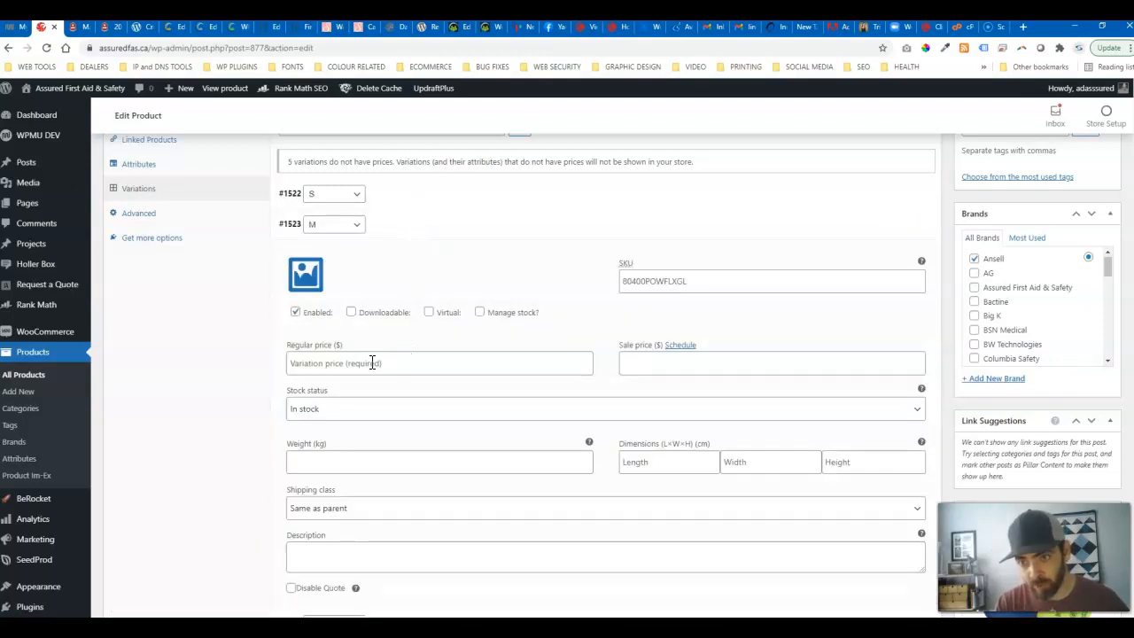
{"action": "left_click", "coordinate": [330, 373]}
{"action": "type", "text": "0"}
{"action": "left_click", "coordinate": [429, 240]}
{"action": "left_click", "coordinate": [429, 239]}
{"action": "left_click", "coordinate": [431, 257]}
{"action": "left_click", "coordinate": [343, 394]}
{"action": "type", "text": "0"}
{"action": "left_click", "coordinate": [405, 264]}
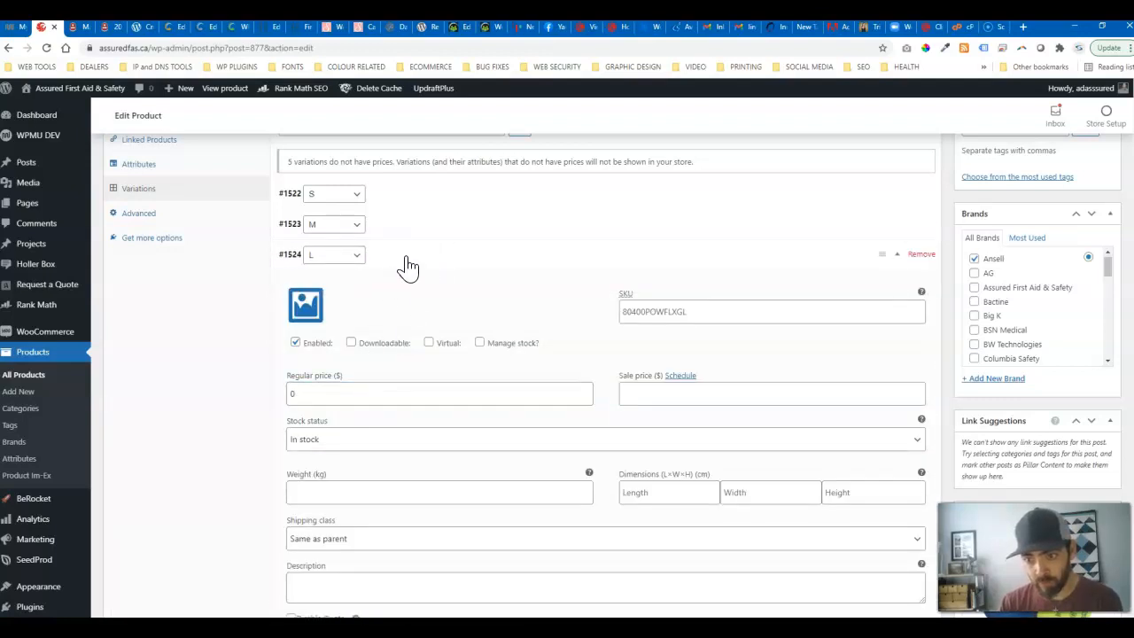
Set the regular price of the XL and XXL variations to 0 and save the variation changes.
{"action": "left_click", "coordinate": [410, 292]}
{"action": "left_click", "coordinate": [324, 419]}
{"action": "type", "text": "0"}
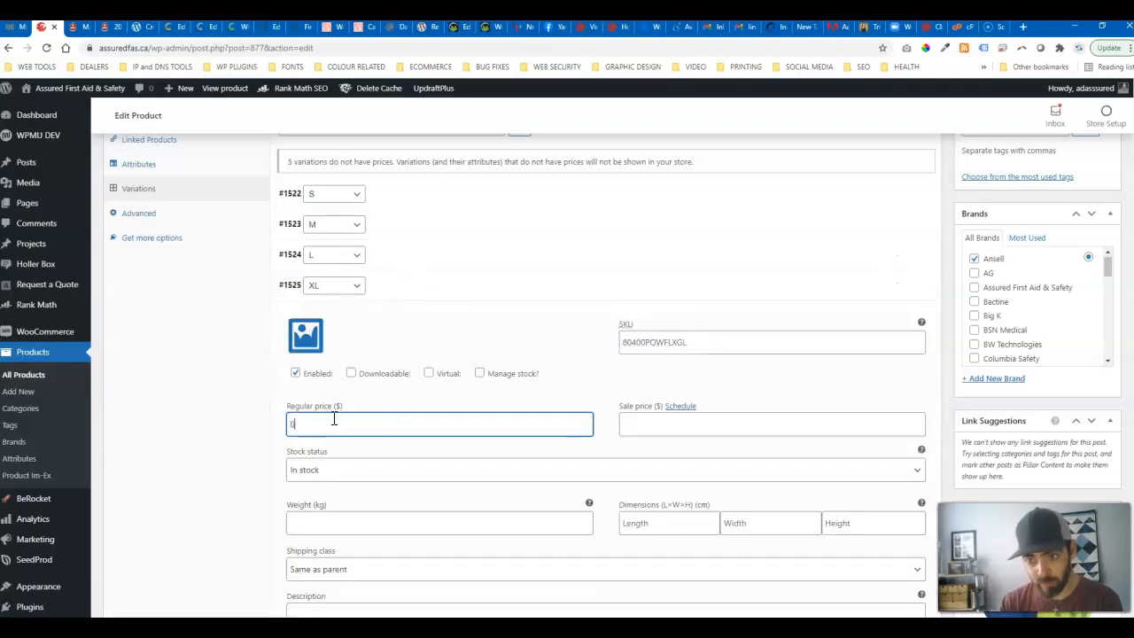
{"action": "left_click", "coordinate": [421, 295]}
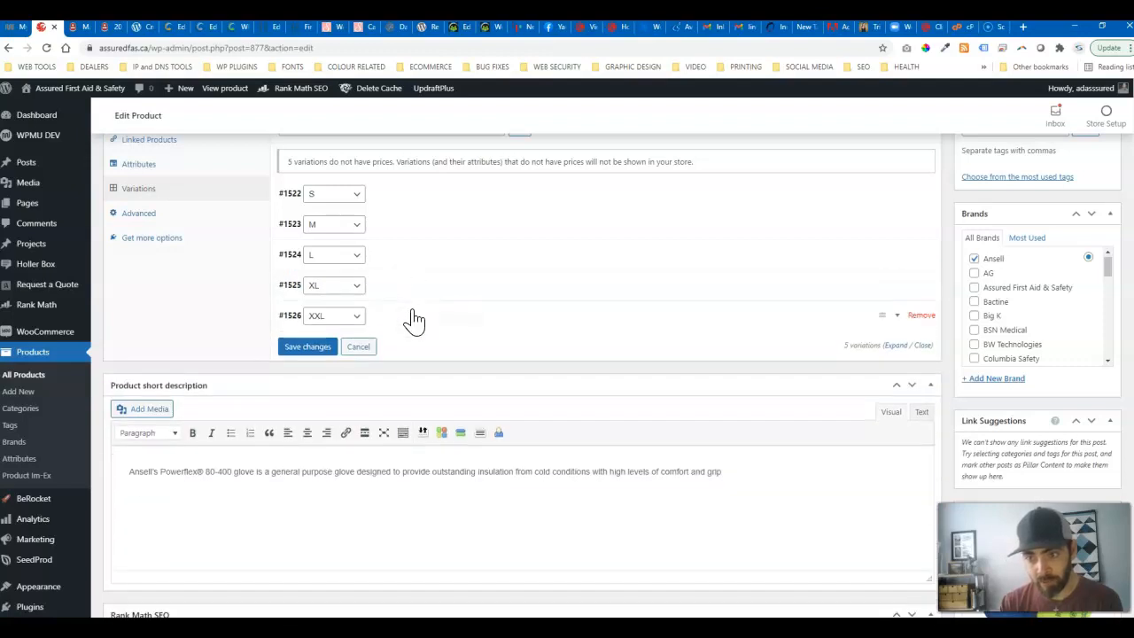
{"action": "left_click", "coordinate": [410, 319]}
{"action": "left_click", "coordinate": [328, 455]}
{"action": "type", "text": "0"}
{"action": "left_click", "coordinate": [421, 323]}
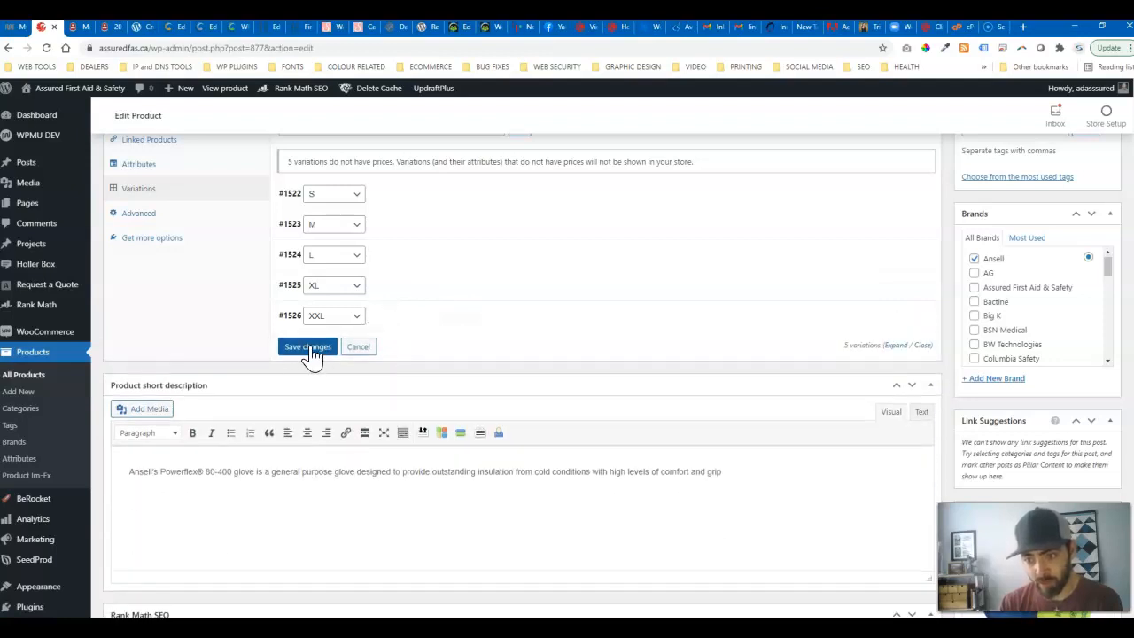
{"action": "left_click", "coordinate": [300, 347]}
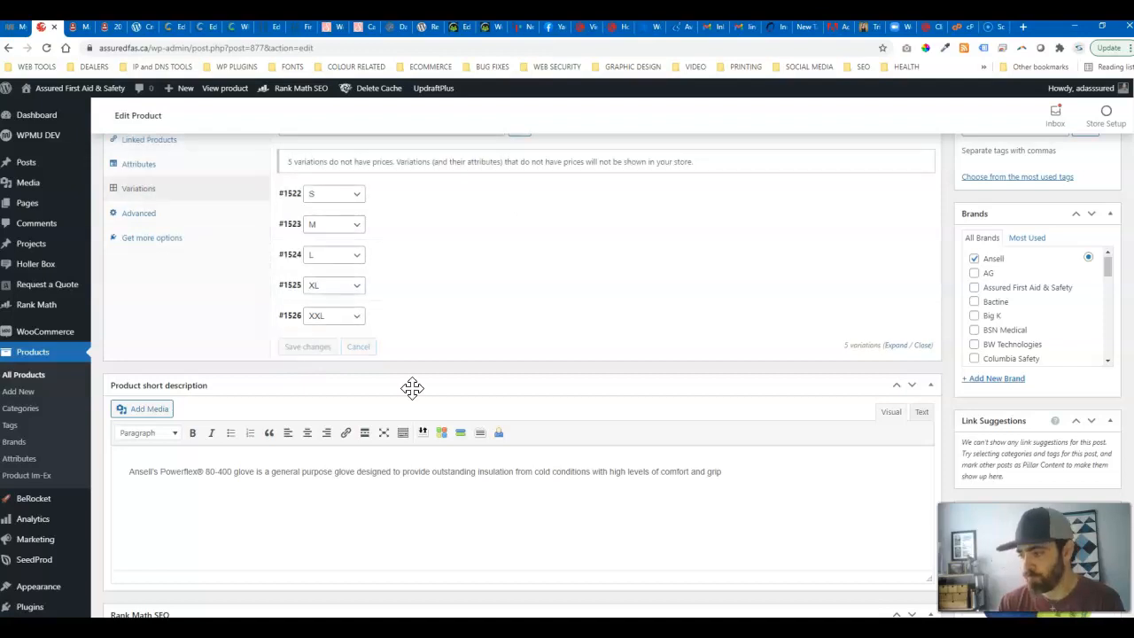
Update the gloves product and open its permalink in a new browser tab.
{"action": "scroll", "coordinate": [1012, 438], "scroll_direction": "up", "scroll_amount": 5}
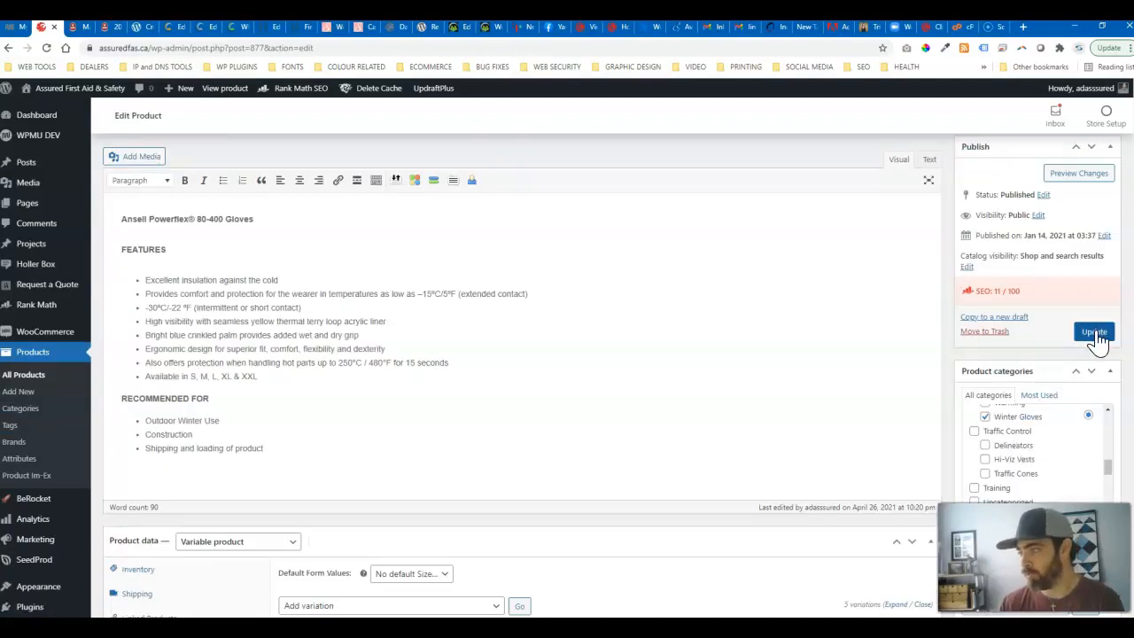
{"action": "left_click", "coordinate": [1095, 334]}
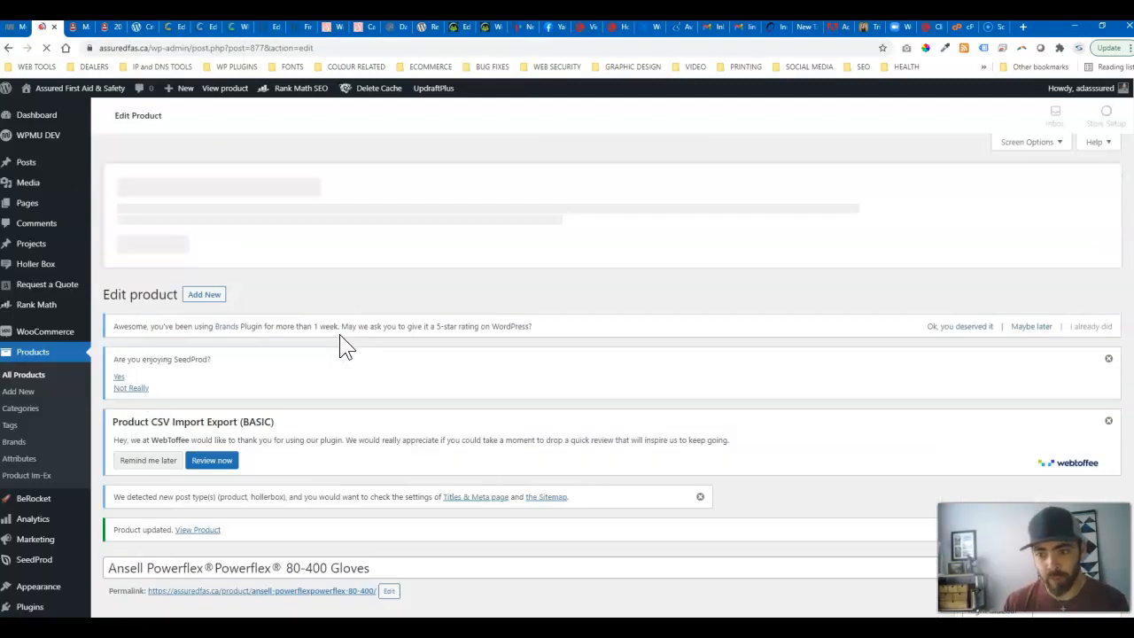
{"action": "right_click", "coordinate": [242, 588]}
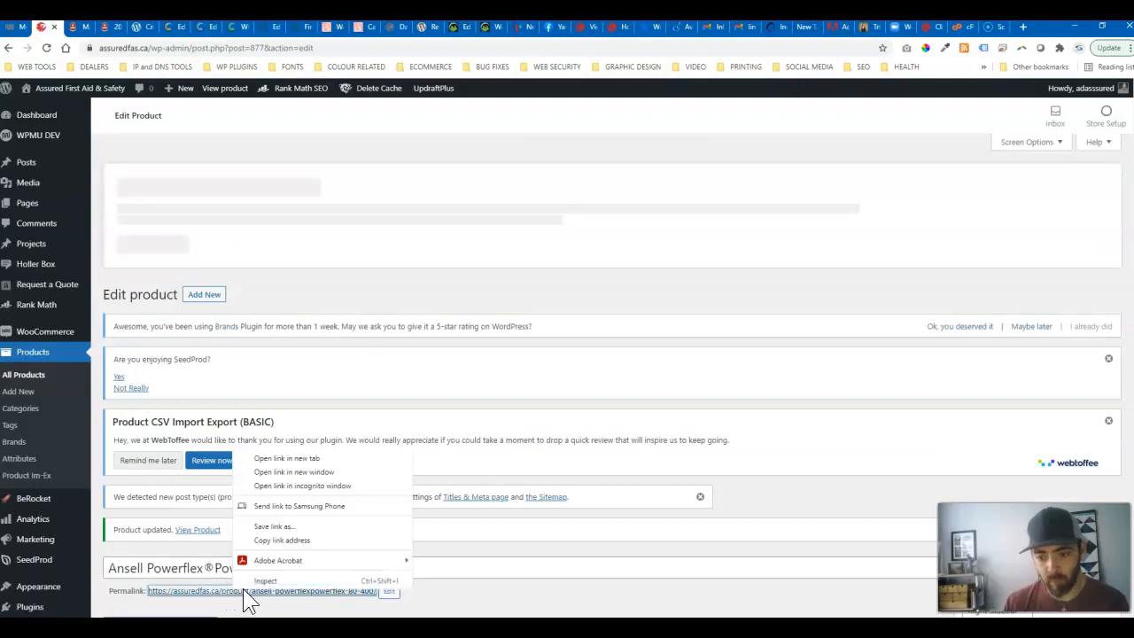
{"action": "left_click", "coordinate": [285, 462]}
{"action": "left_click", "coordinate": [74, 27]}
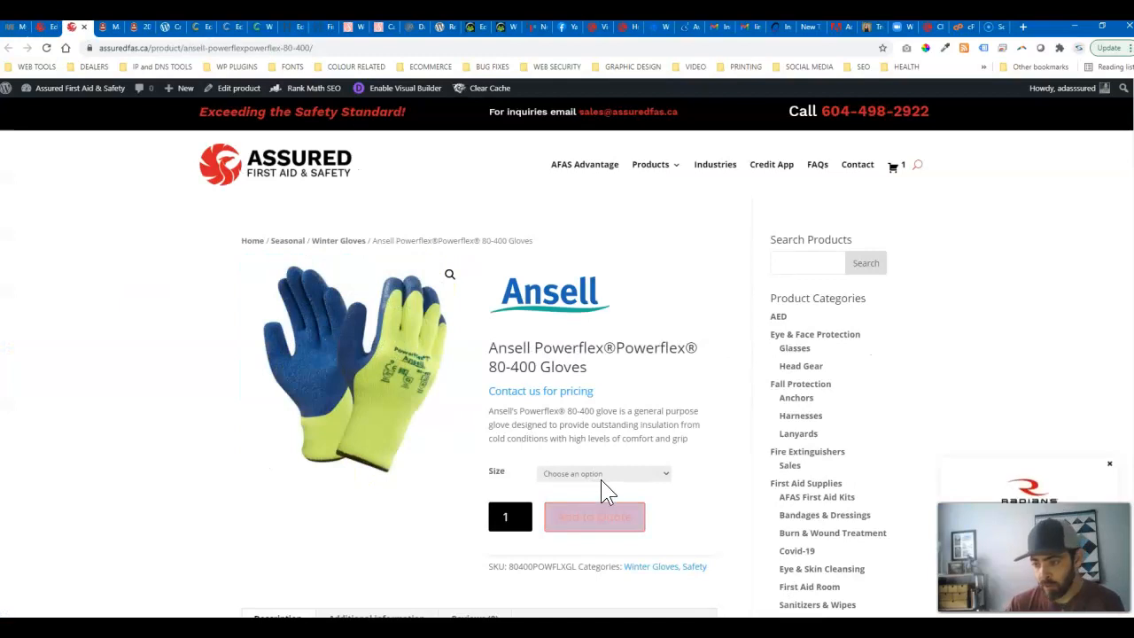
Choose size L on the store's product page, add the gloves to the quote and return to the product page.
{"action": "left_click", "coordinate": [609, 475]}
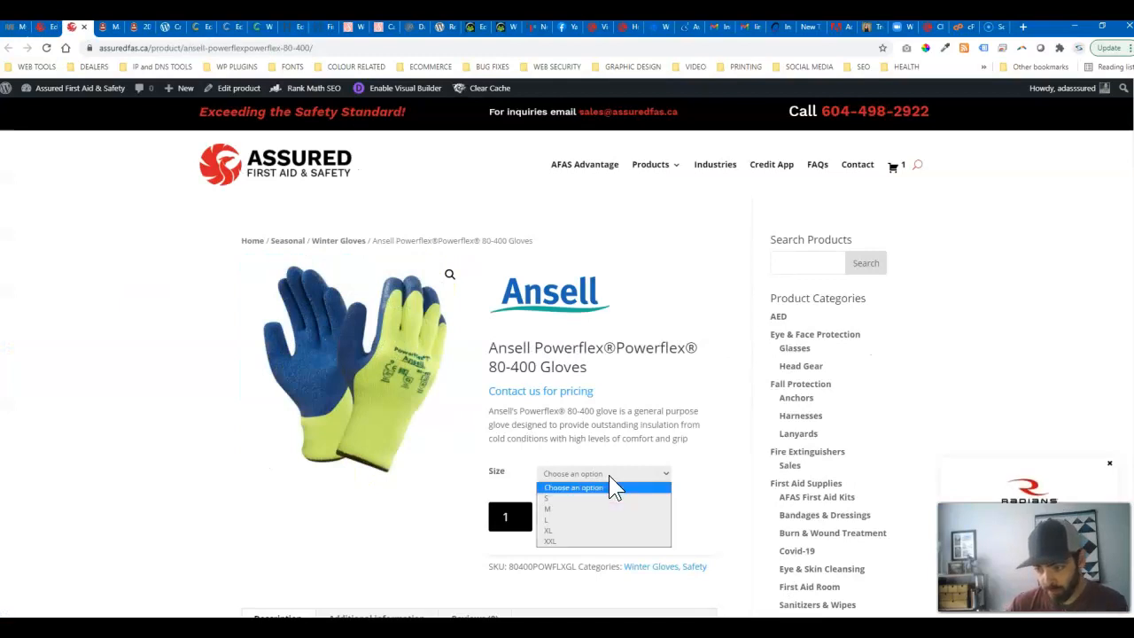
{"action": "left_click", "coordinate": [564, 520]}
{"action": "left_click", "coordinate": [591, 523]}
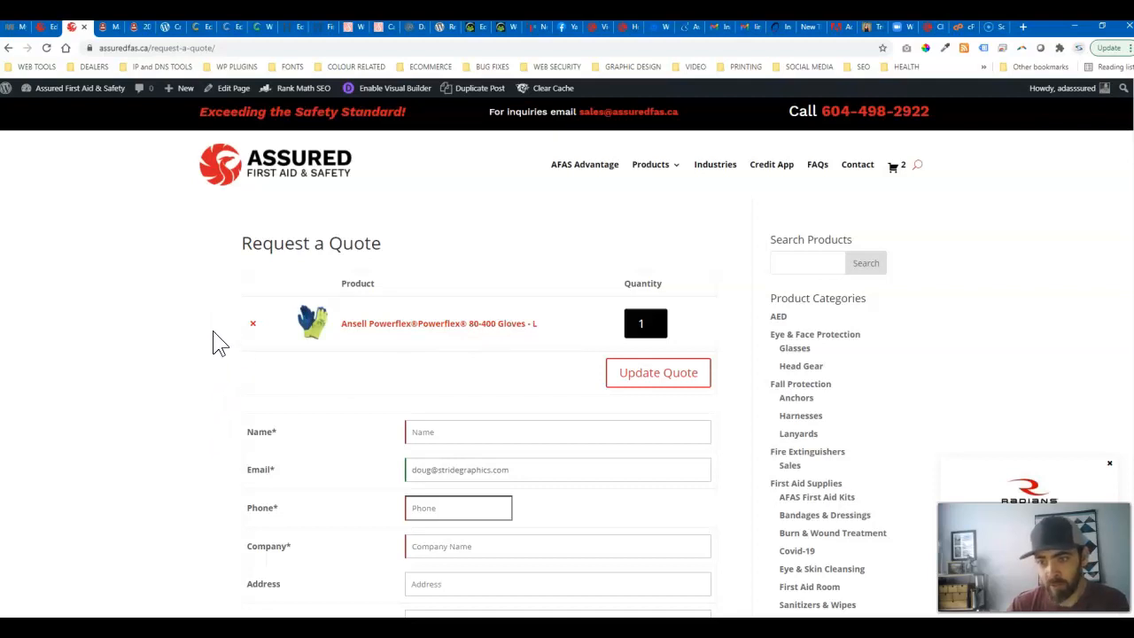
{"action": "left_click", "coordinate": [9, 50]}
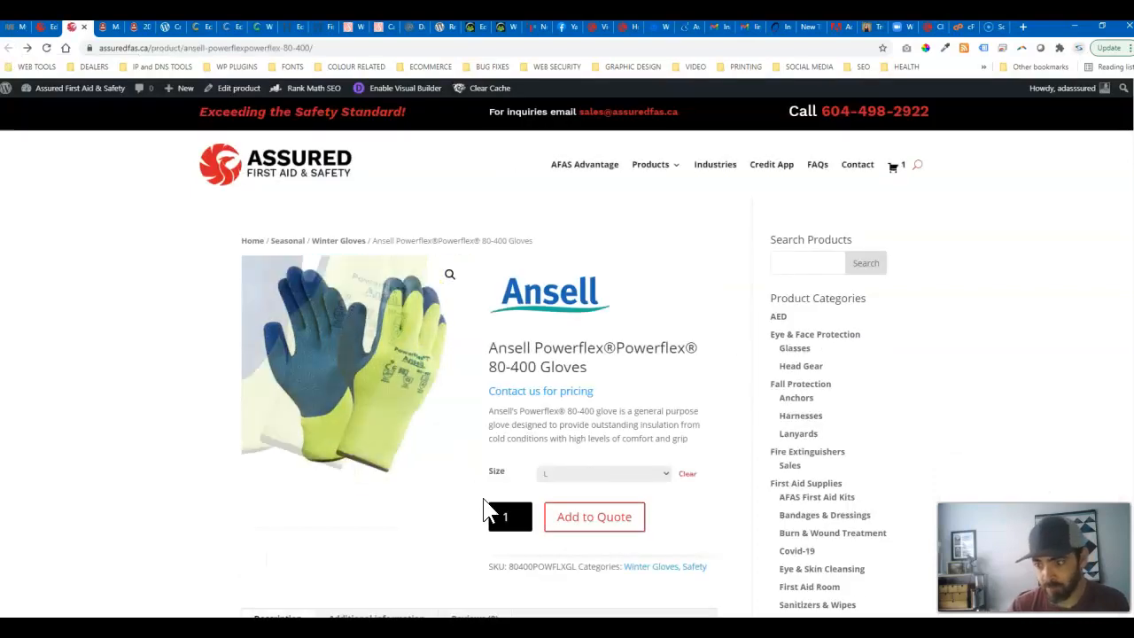
Set the gloves' quantity to 3 and the size to XL on the product page.
{"action": "left_click", "coordinate": [522, 513]}
{"action": "left_click", "coordinate": [522, 513]}
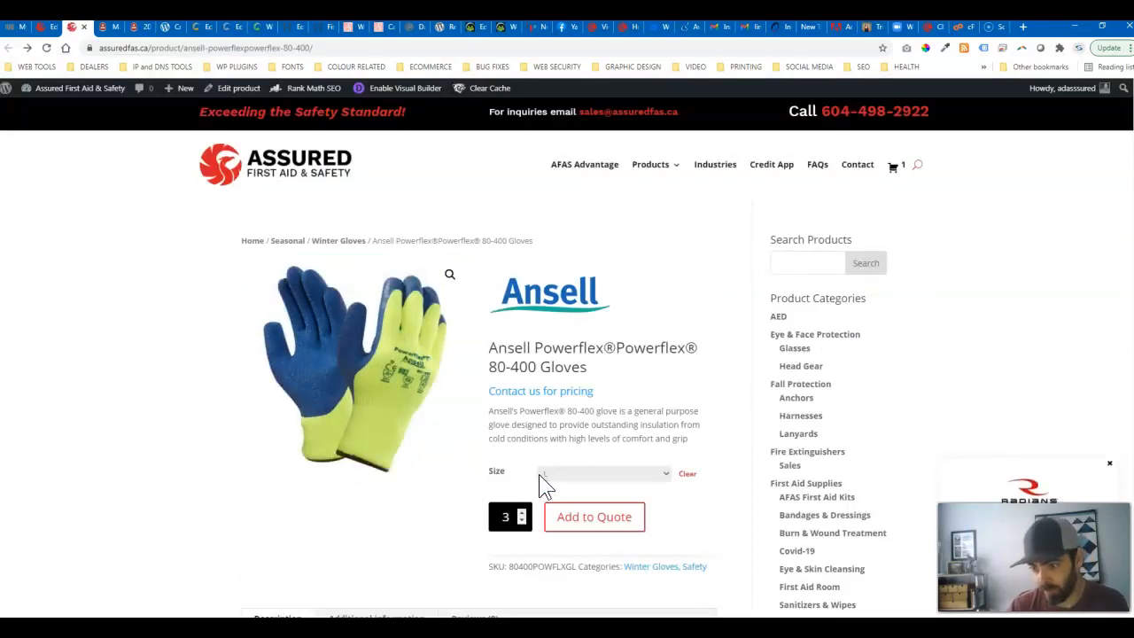
{"action": "left_click", "coordinate": [585, 486]}
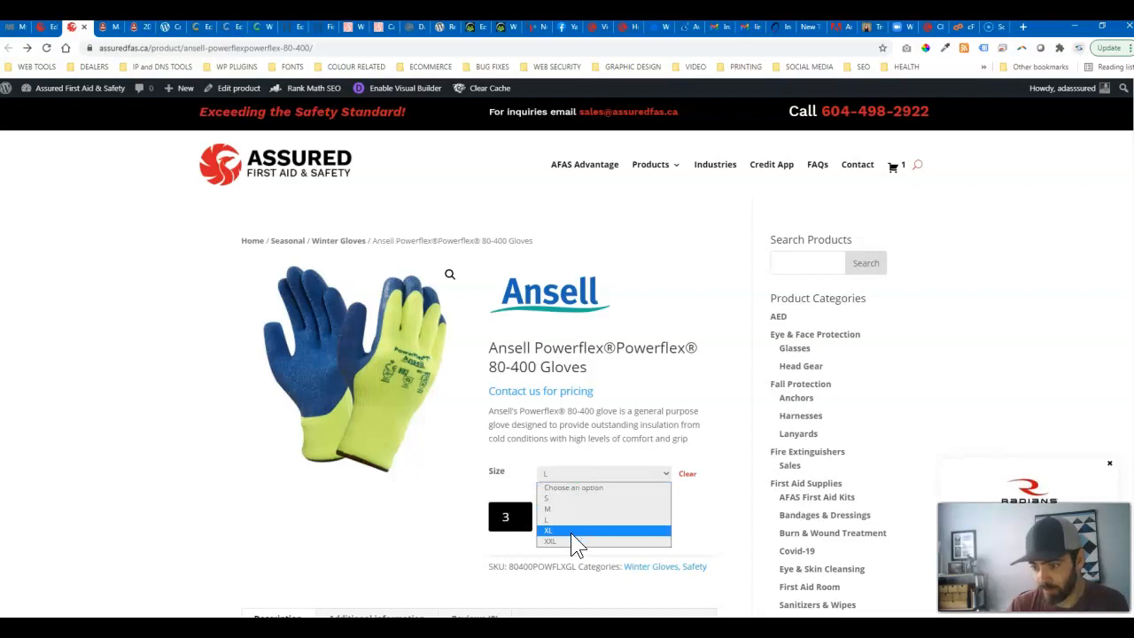
{"action": "left_click", "coordinate": [571, 533]}
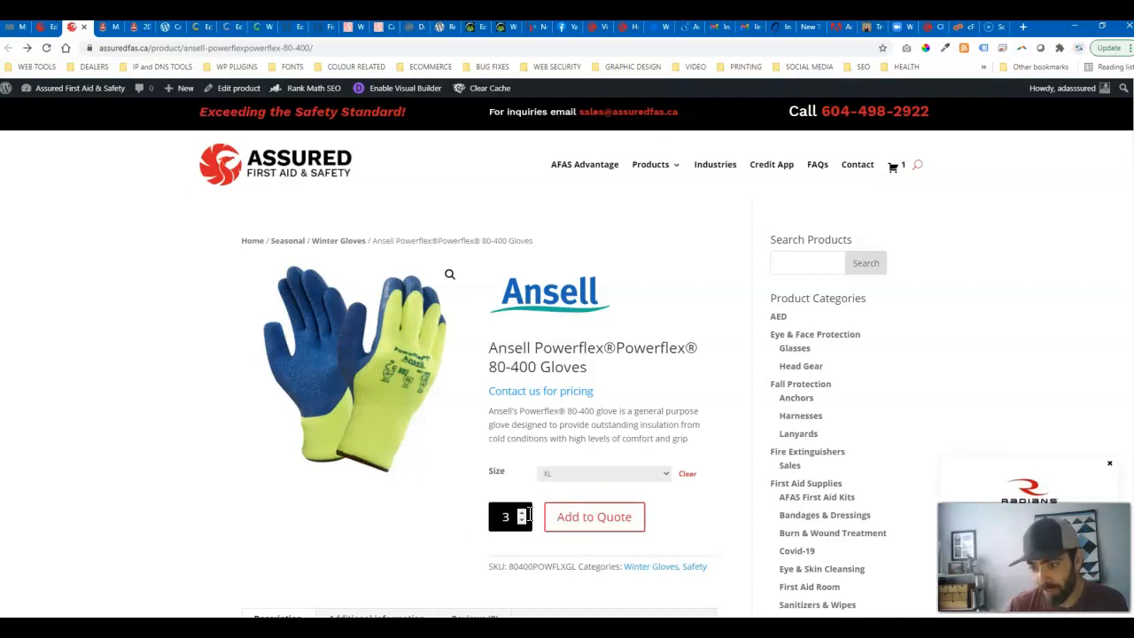
Change the gloves' quantity to 2 and the size to S on the product page.
{"action": "left_click", "coordinate": [522, 513]}
{"action": "left_click", "coordinate": [522, 521]}
{"action": "left_click", "coordinate": [560, 475]}
{"action": "left_click", "coordinate": [557, 499]}
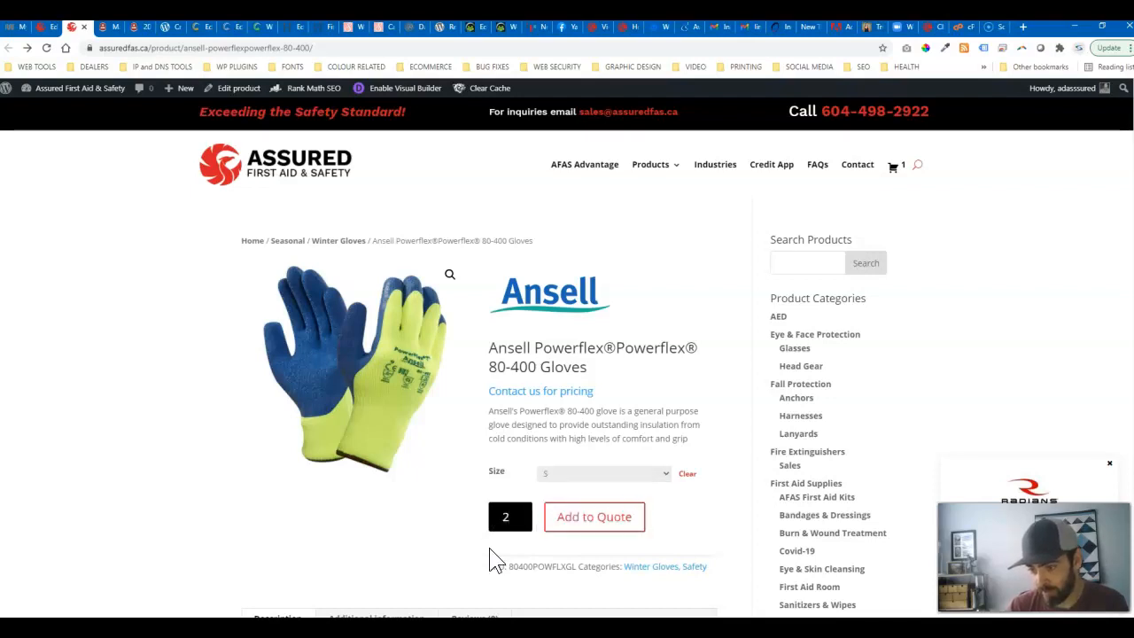
Add the gloves in size S to the quote and select size XL on the product page.
{"action": "left_click", "coordinate": [576, 528]}
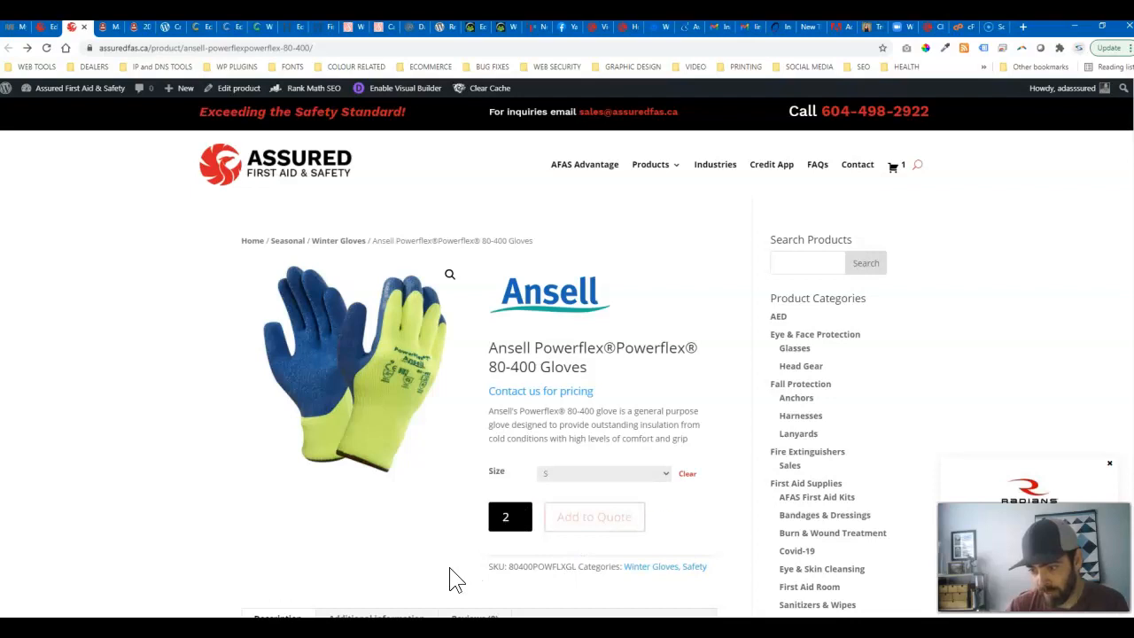
{"action": "left_click", "coordinate": [568, 476]}
{"action": "left_click", "coordinate": [562, 541]}
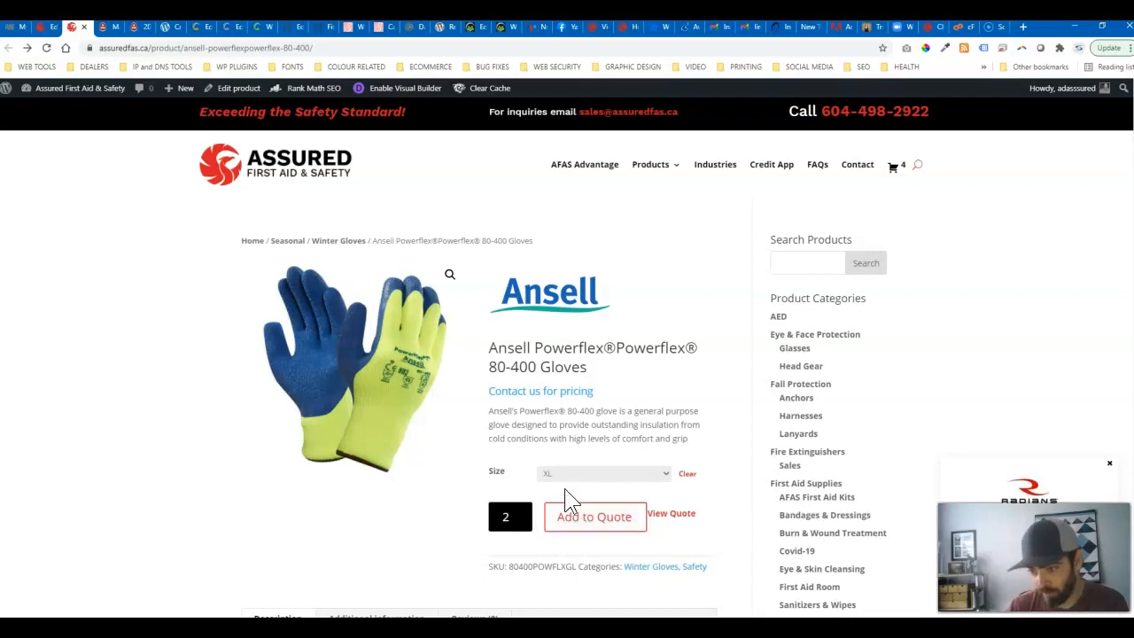
Add the gloves in size XXL with quantity 1 to the quote and review the items and form on the quote request page.
{"action": "left_click", "coordinate": [568, 475]}
{"action": "left_click", "coordinate": [522, 521]}
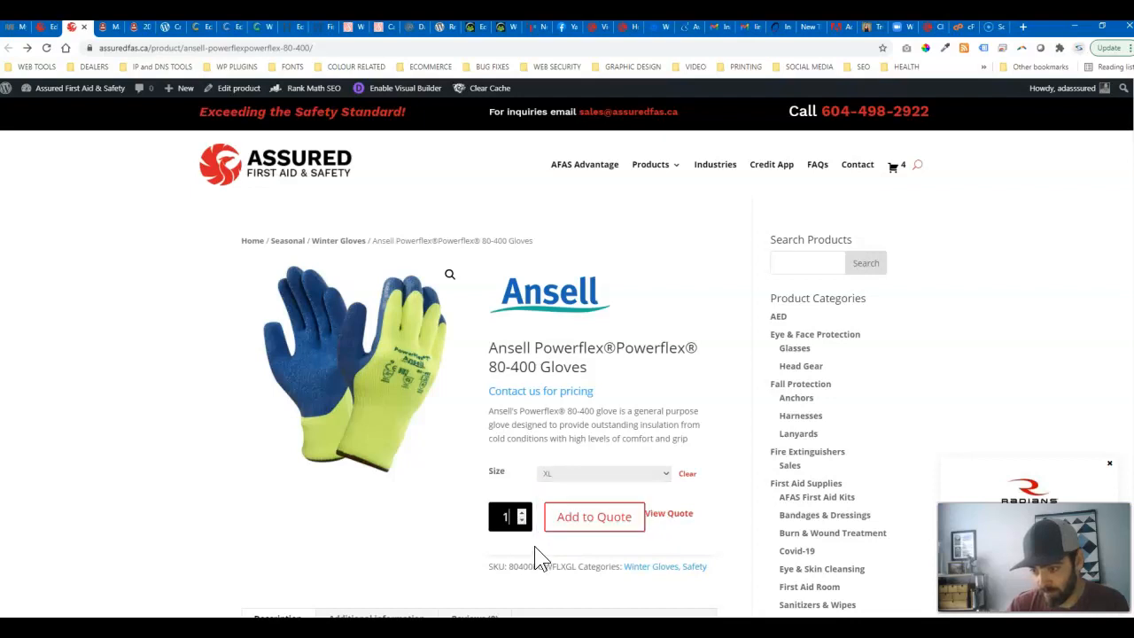
{"action": "left_click", "coordinate": [580, 475]}
{"action": "left_click", "coordinate": [570, 541]}
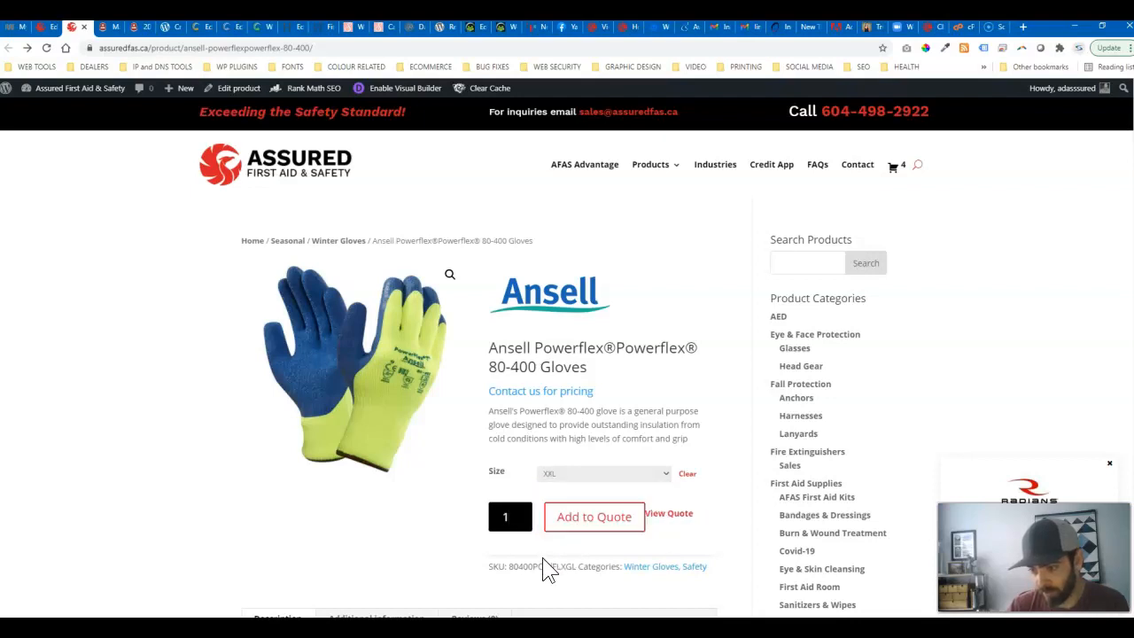
{"action": "left_click", "coordinate": [578, 527]}
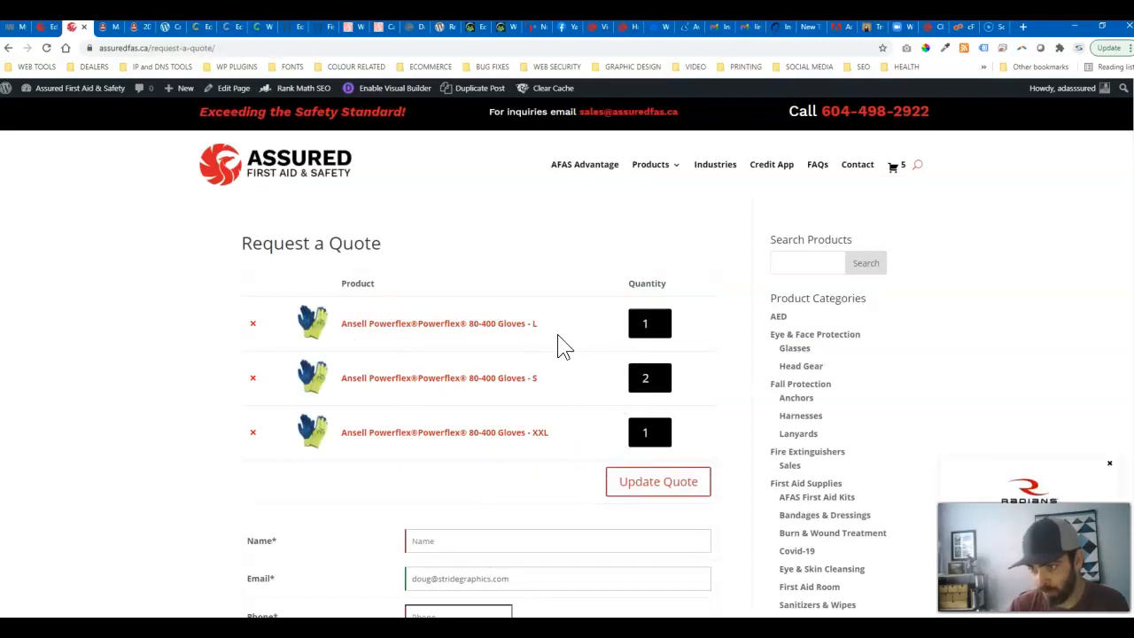
{"action": "scroll", "coordinate": [443, 387], "scroll_direction": "down", "scroll_amount": 3}
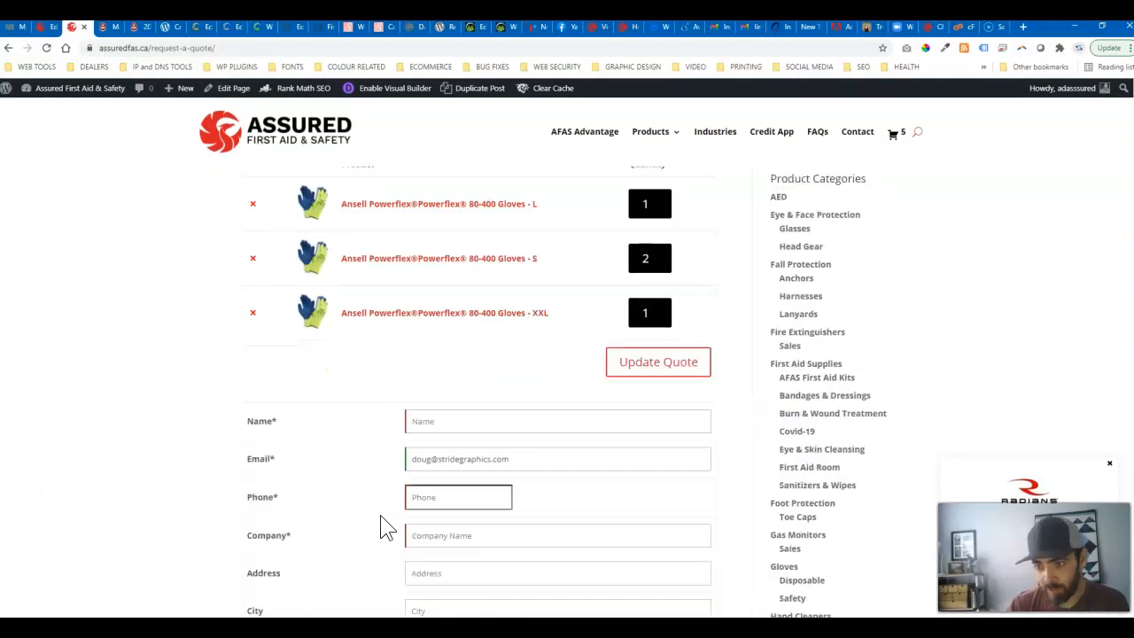
{"action": "scroll", "coordinate": [481, 463], "scroll_direction": "down", "scroll_amount": 2}
{"action": "scroll", "coordinate": [296, 456], "scroll_direction": "up", "scroll_amount": 4}
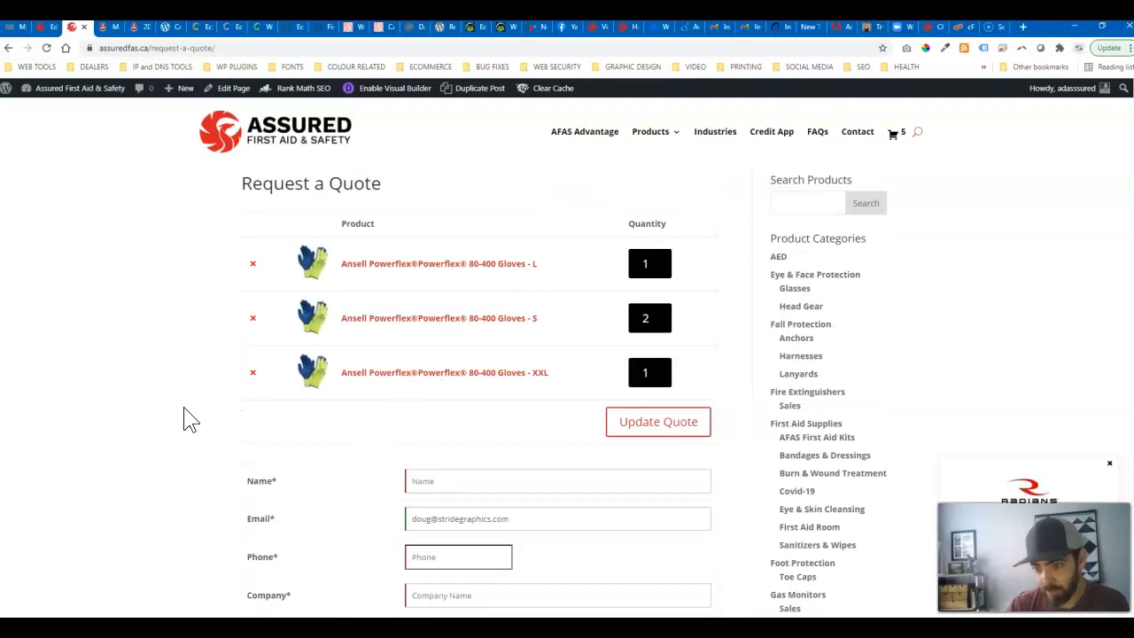
Return to the gloves' product editor, show the variations, and expand and collapse the size S variation to inspect its fields.
{"action": "left_click", "coordinate": [41, 26]}
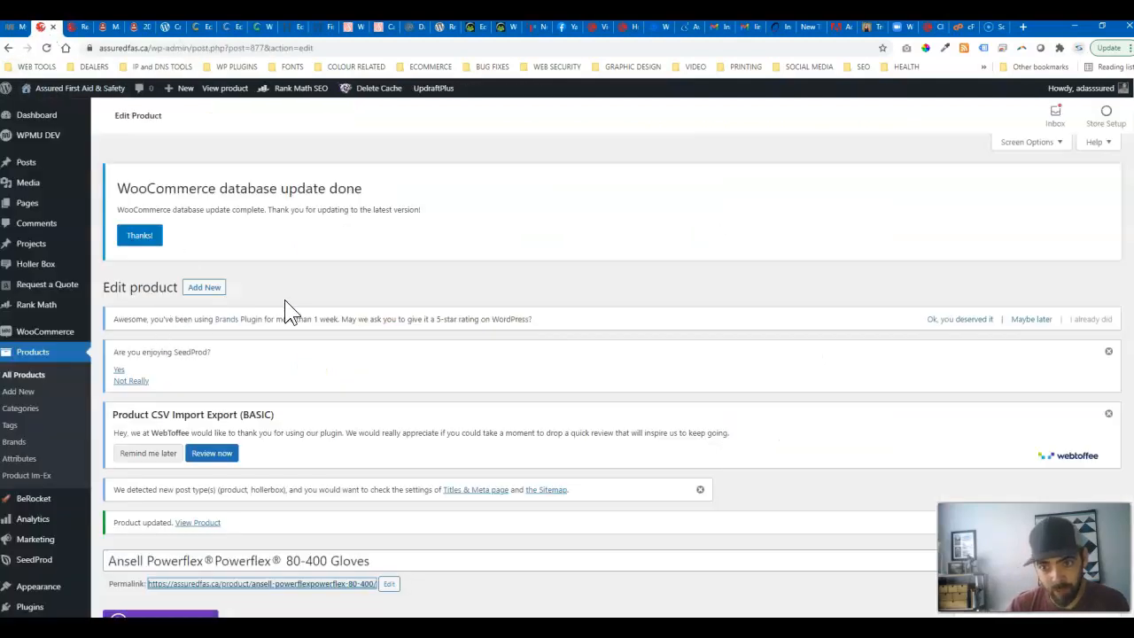
{"action": "scroll", "coordinate": [284, 299], "scroll_direction": "down", "scroll_amount": 10}
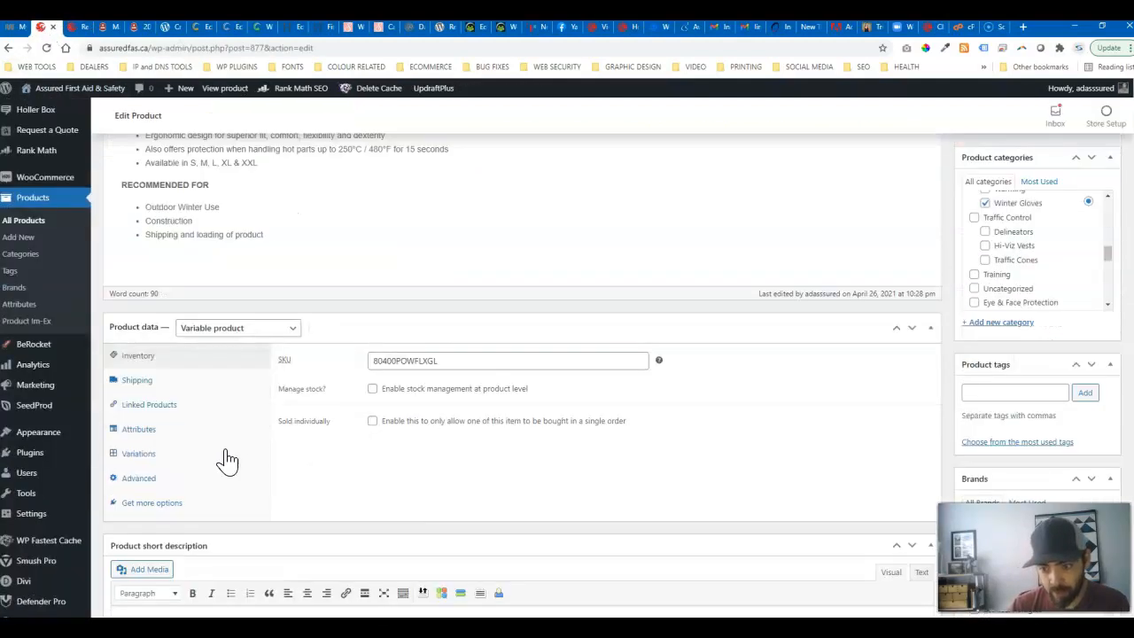
{"action": "left_click", "coordinate": [142, 455]}
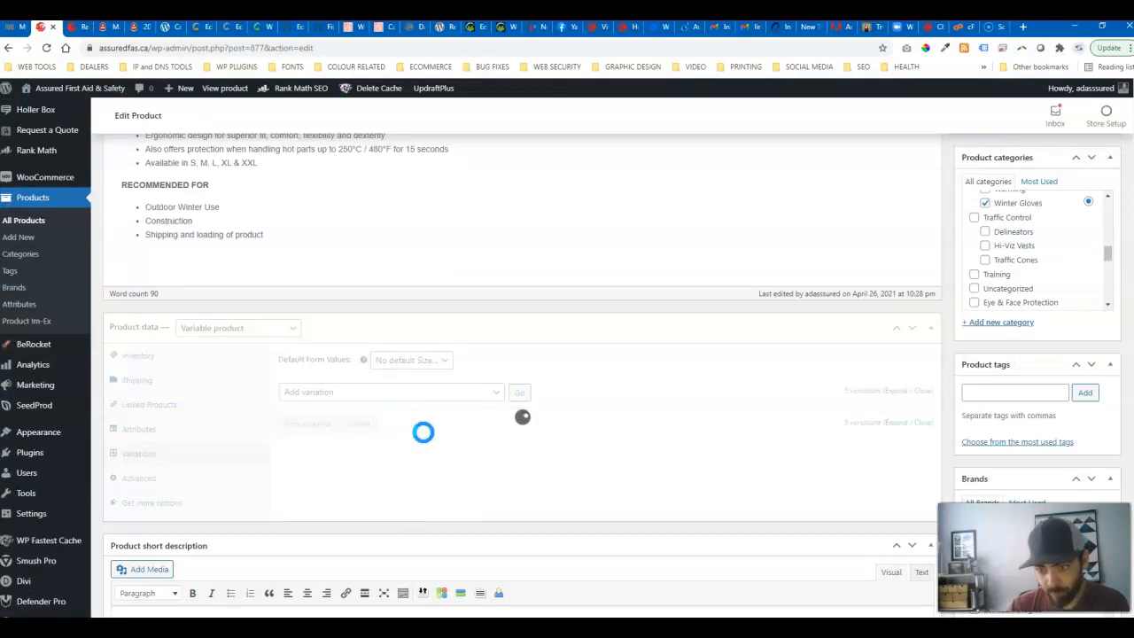
{"action": "scroll", "coordinate": [424, 443], "scroll_direction": "down", "scroll_amount": 2}
{"action": "left_click", "coordinate": [413, 308]}
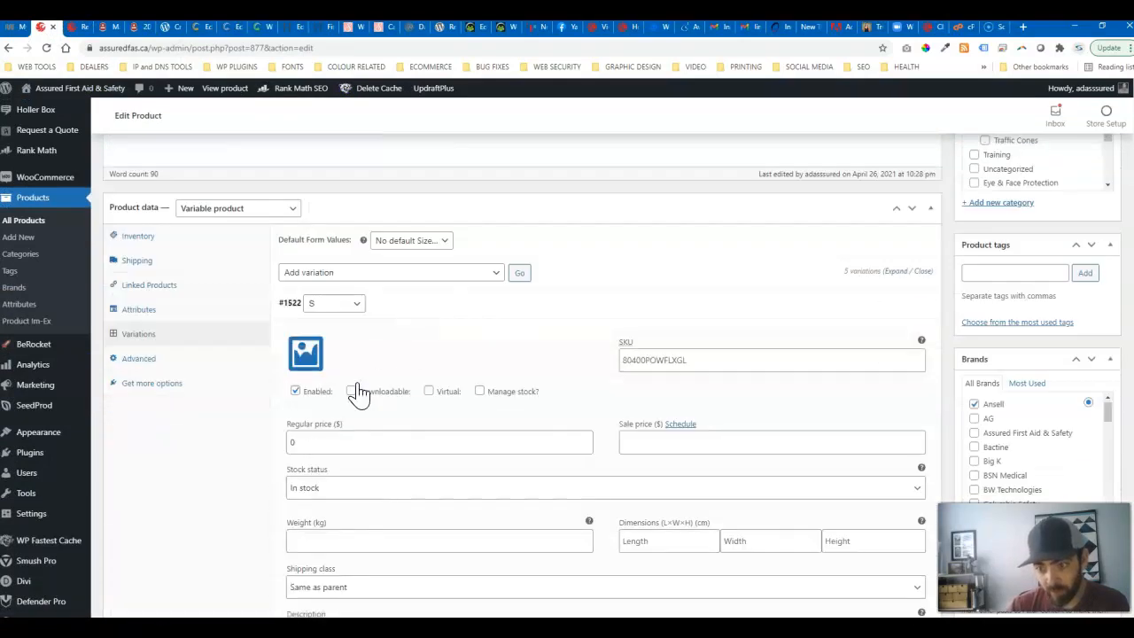
{"action": "left_click", "coordinate": [395, 311]}
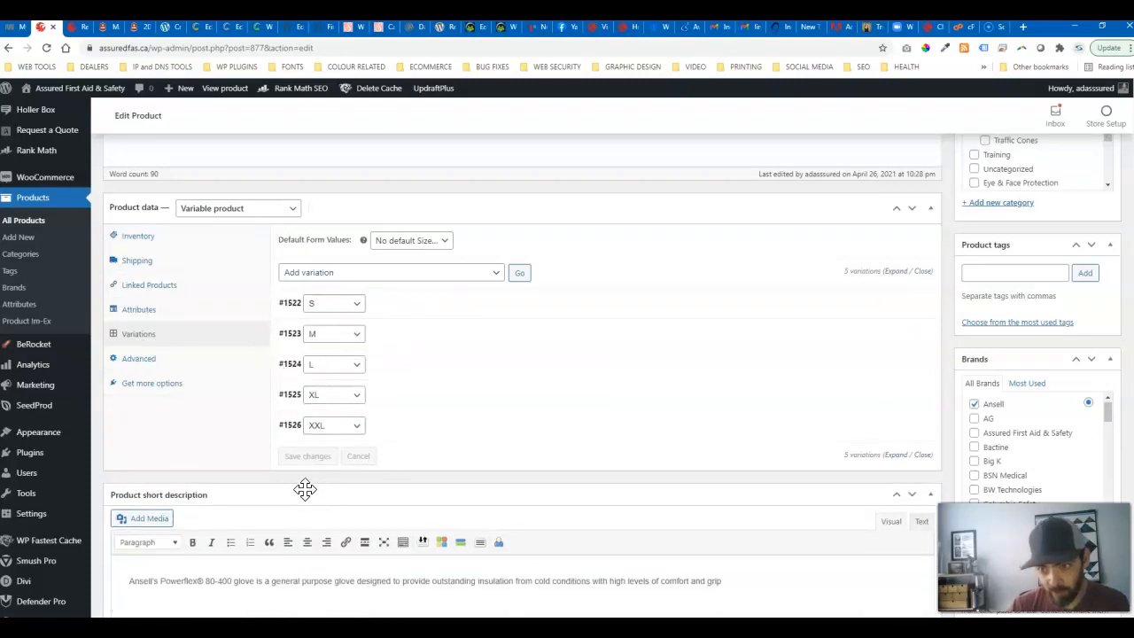